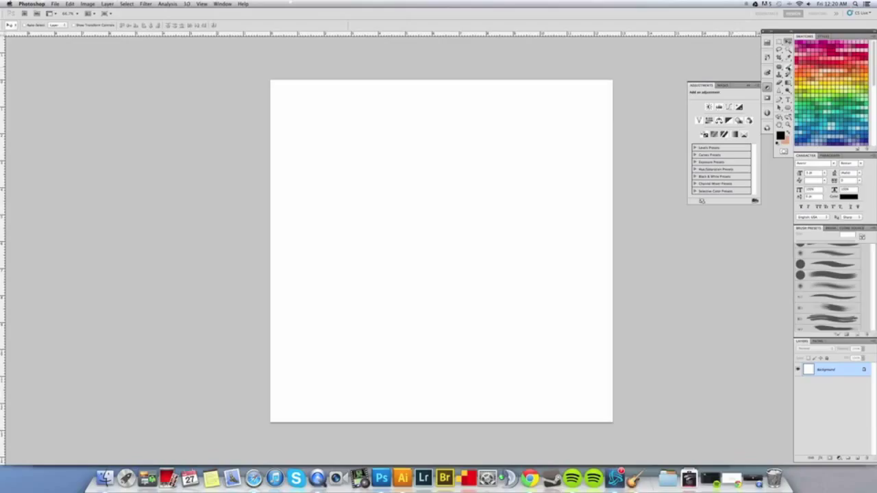
# Choose the hard black round Brush tip, test it with a diagonal stroke, then undo it
pyautogui.click(787, 67)
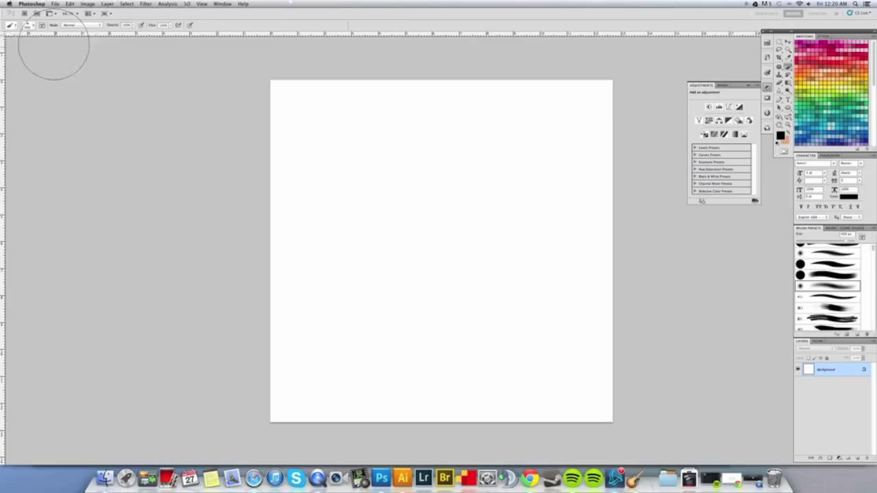
pyautogui.click(34, 28)
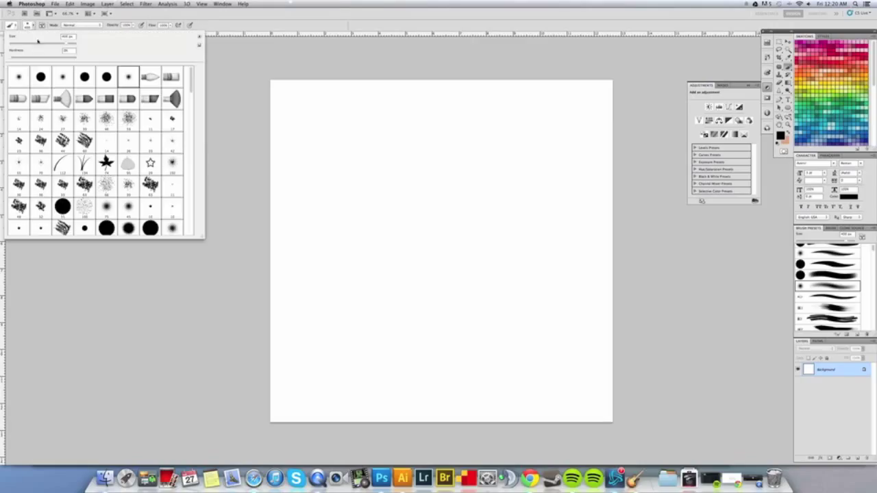
pyautogui.moveTo(192, 81); pyautogui.dragTo(192, 81)
pyautogui.click(107, 77)
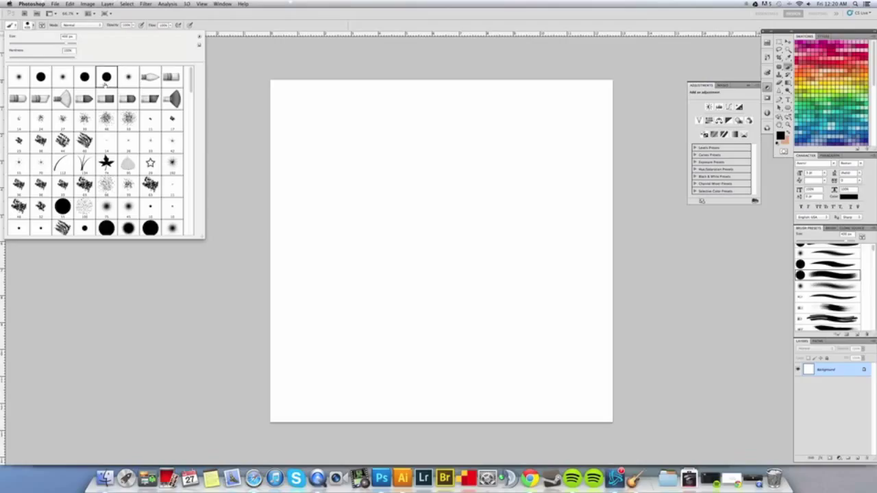
pyautogui.click(357, 136)
pyautogui.moveTo(355, 145); pyautogui.dragTo(483, 300)
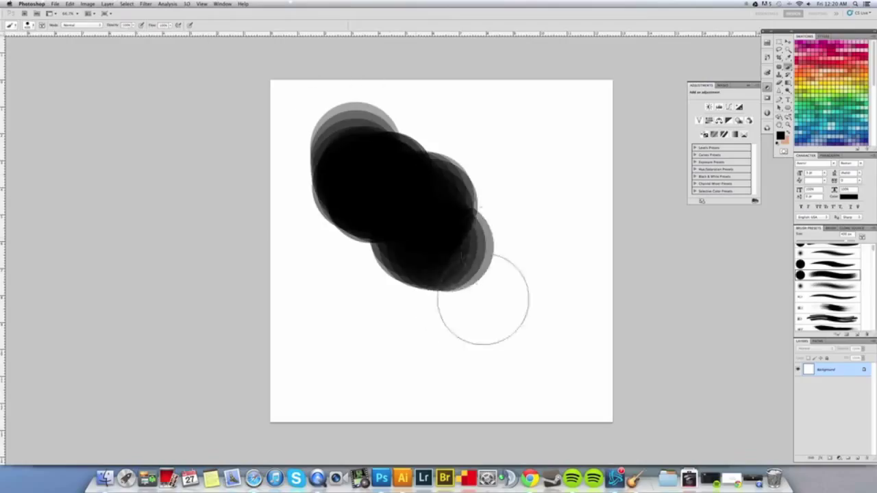
pyautogui.press('super+z')
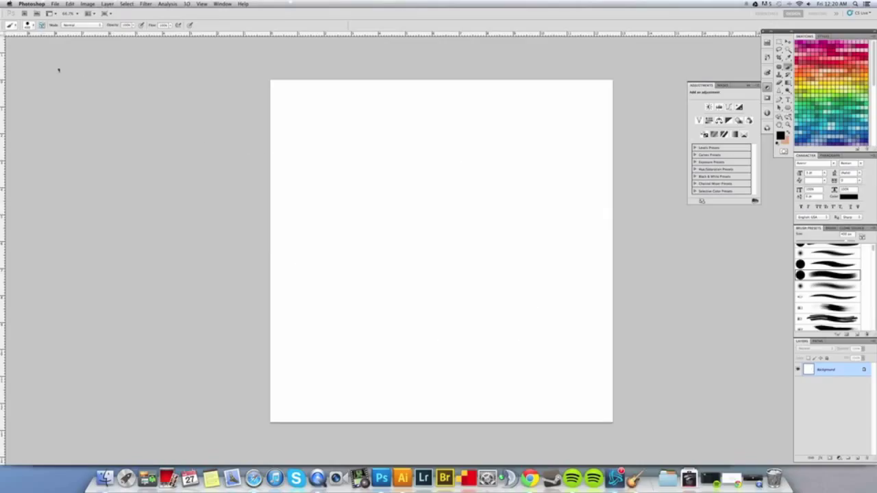
# Change the brush tip spacing in the Brush panel and paint a large black stroke
pyautogui.click(42, 25)
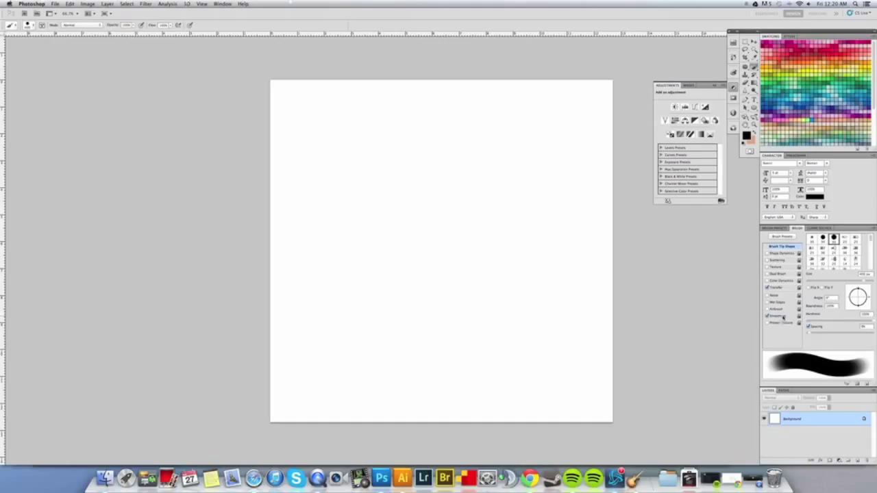
pyautogui.click(774, 288)
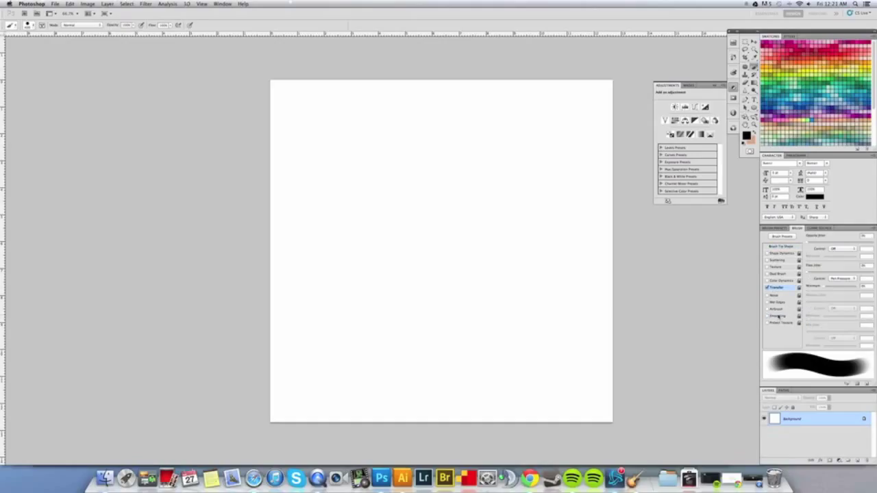
pyautogui.click(780, 246)
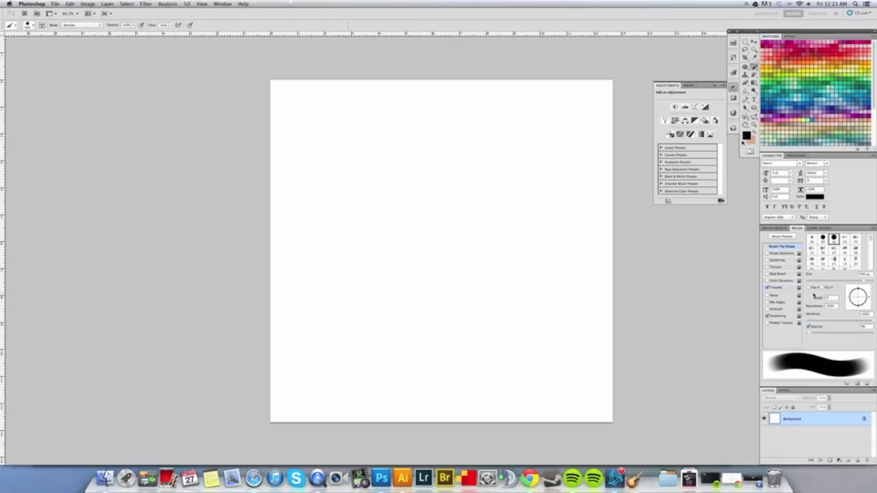
pyautogui.click(863, 327)
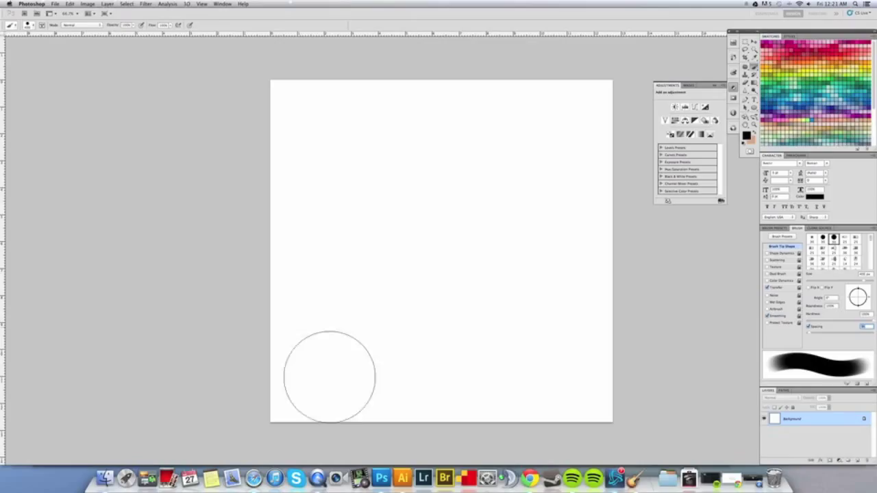
pyautogui.press('Return')
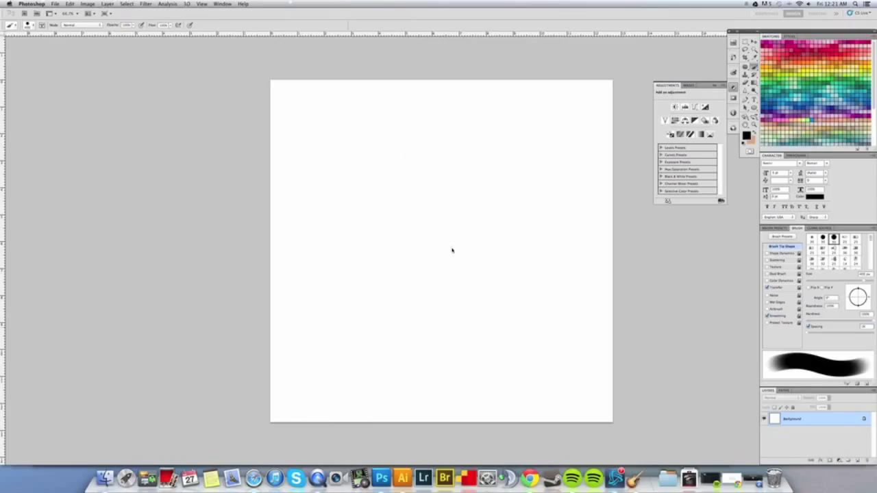
pyautogui.click(494, 152)
pyautogui.moveTo(394, 209)
pyautogui.mouseDown()
pyautogui.moveTo(475, 196)
pyautogui.moveTo(481, 277)
pyautogui.mouseUp()
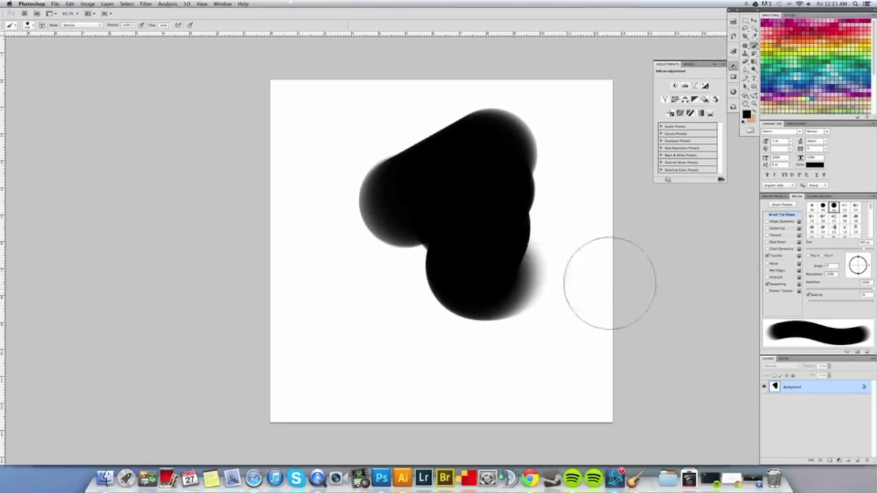
# Set Transfer Opacity Jitter to Pen Pressure and paint faint grey strokes around the canvas
pyautogui.click(785, 255)
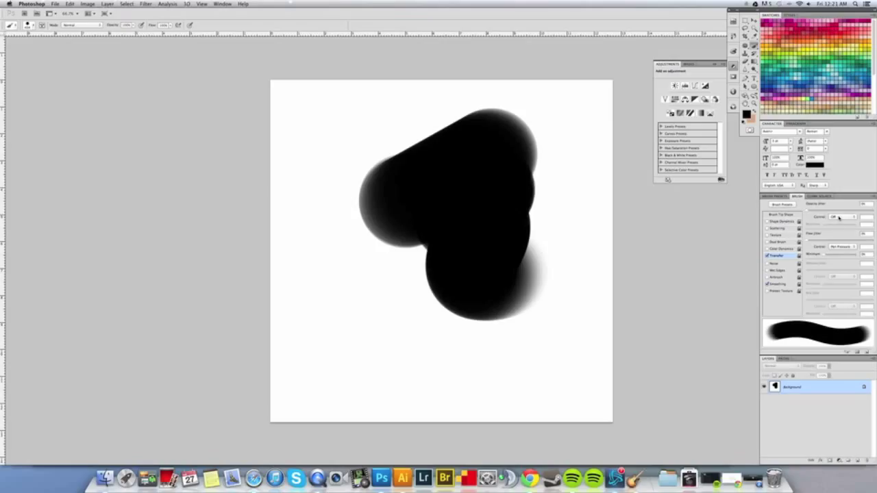
pyautogui.click(839, 217)
pyautogui.click(837, 226)
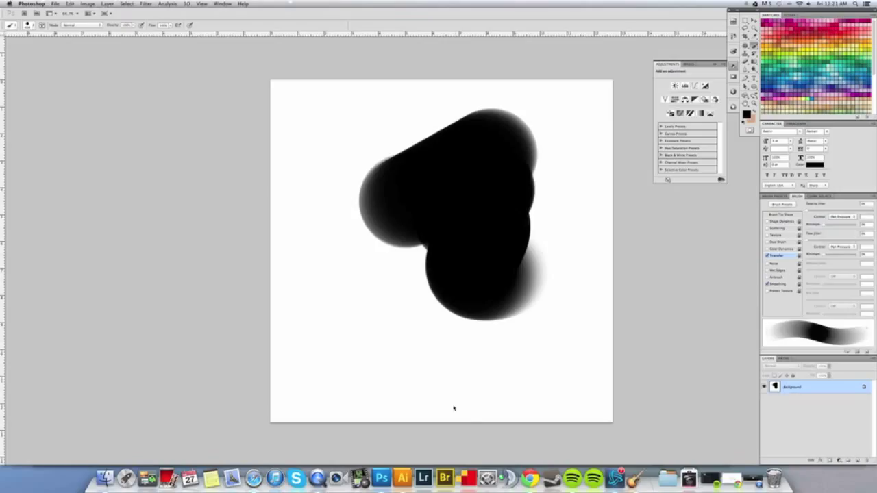
pyautogui.moveTo(405, 333)
pyautogui.mouseDown()
pyautogui.moveTo(379, 281)
pyautogui.moveTo(441, 362)
pyautogui.moveTo(554, 270)
pyautogui.mouseUp()
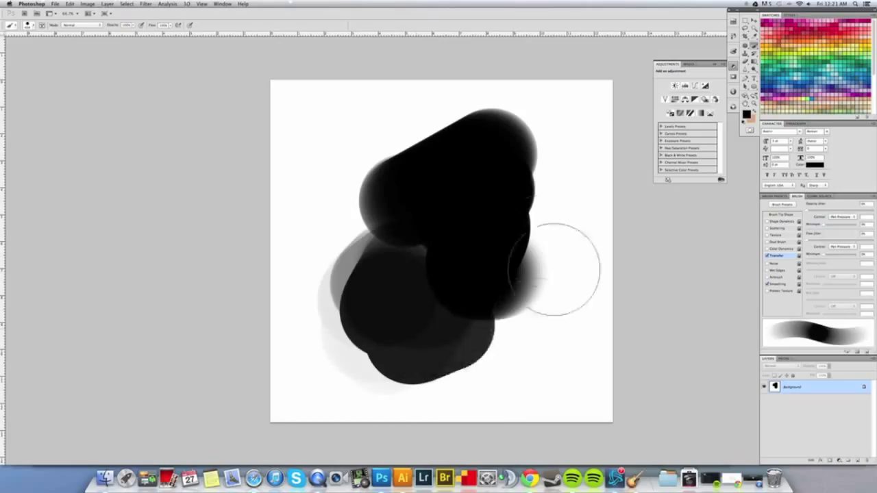
pyautogui.moveTo(393, 141)
pyautogui.mouseDown()
pyautogui.moveTo(549, 219)
pyautogui.moveTo(366, 273)
pyautogui.moveTo(489, 128)
pyautogui.moveTo(416, 145)
pyautogui.moveTo(404, 206)
pyautogui.mouseUp()
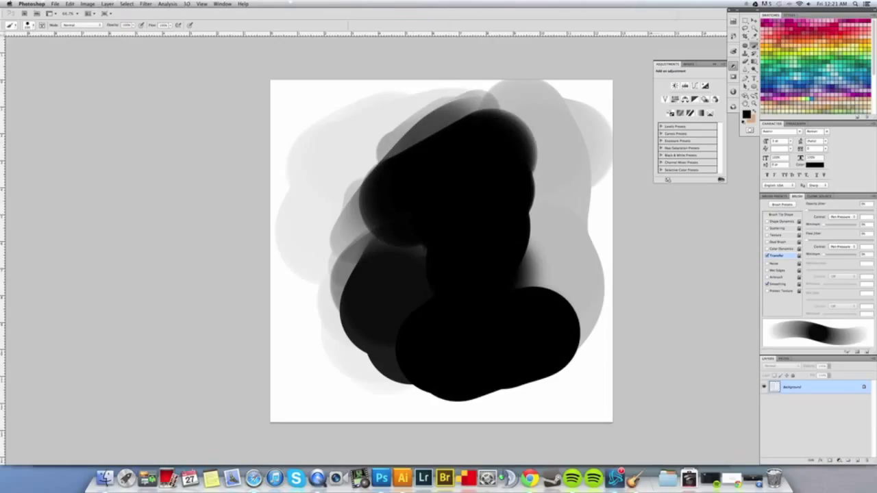
# Scroll through the textured brush tips in the Brush Preset picker
pyautogui.click(32, 25)
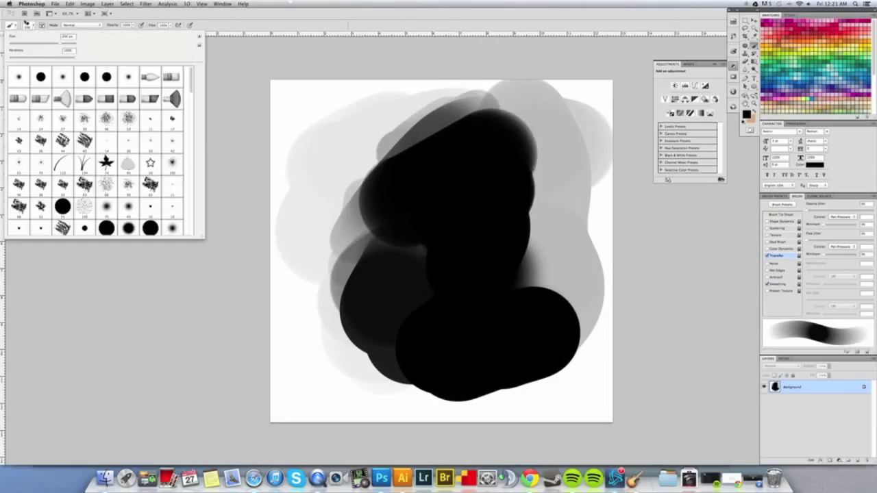
pyautogui.scroll(-3, 192, 83)
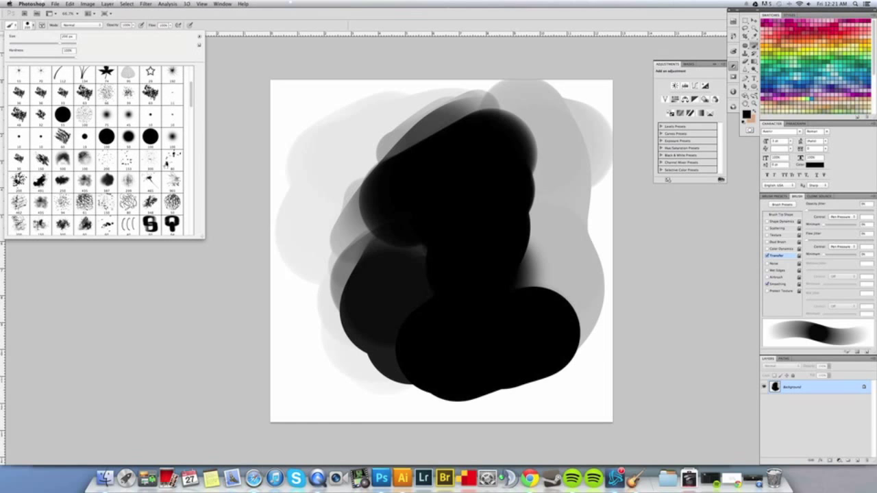
pyautogui.scroll(2, 103, 150)
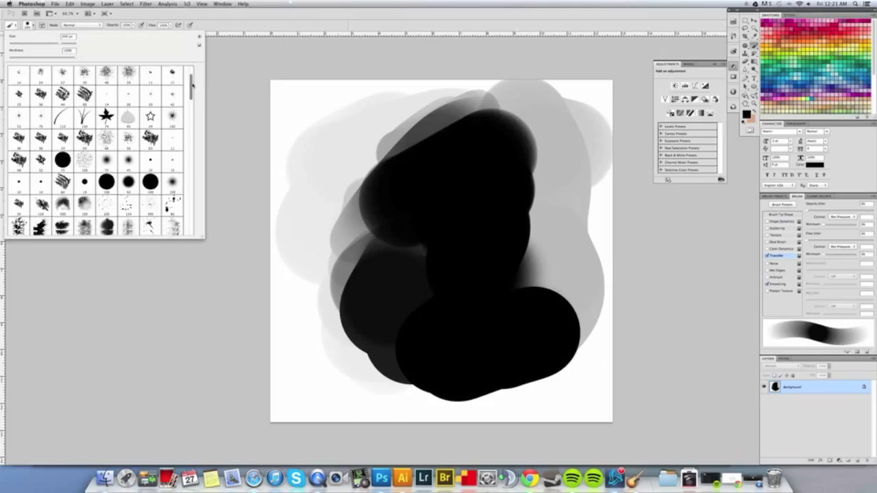
pyautogui.scroll(2, 103, 150)
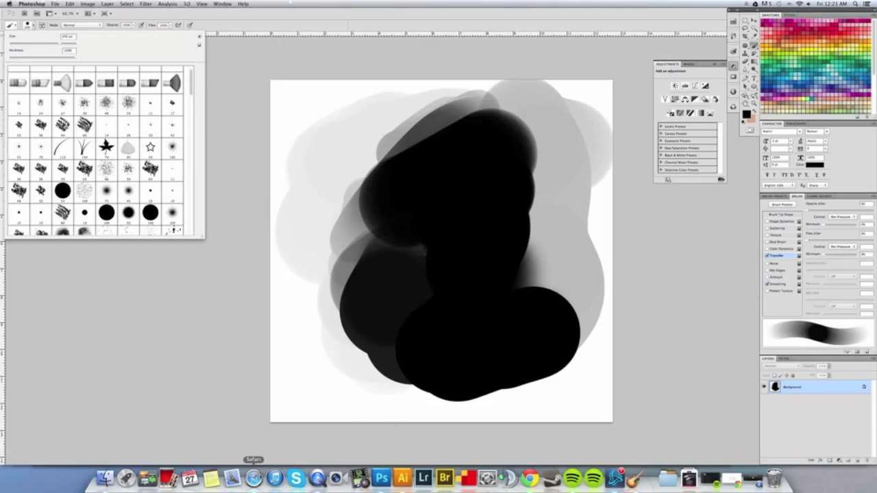
# Glance at the Art of Daarken tutorials in Safari, then return to Photoshop
pyautogui.click(253, 478)
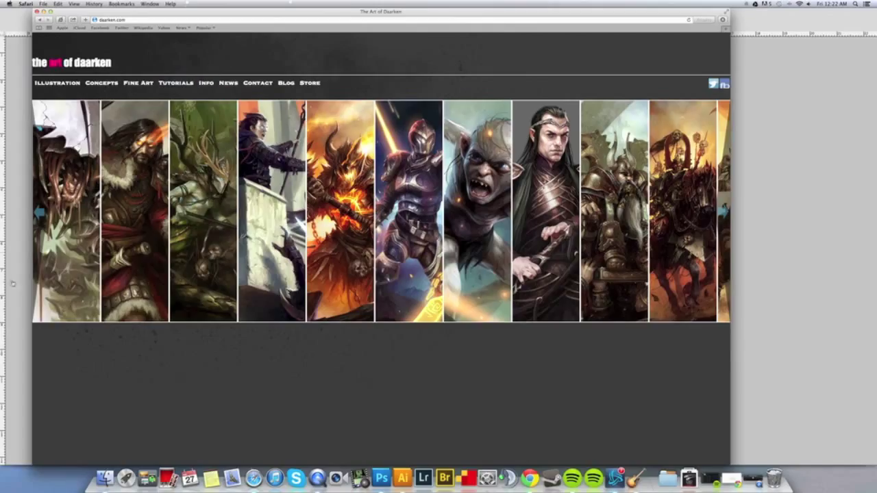
pyautogui.click(18, 231)
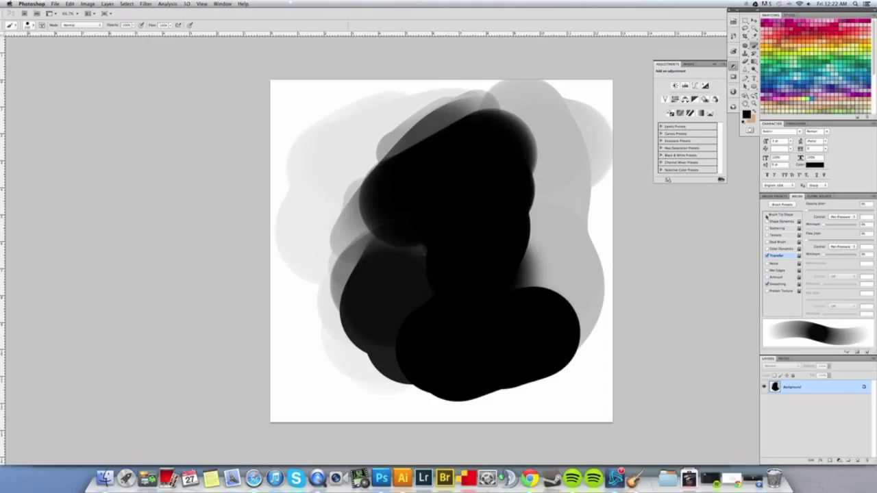
# Add a new layer and fill the whole canvas with light grey
pyautogui.press('super+shift+alt+n')
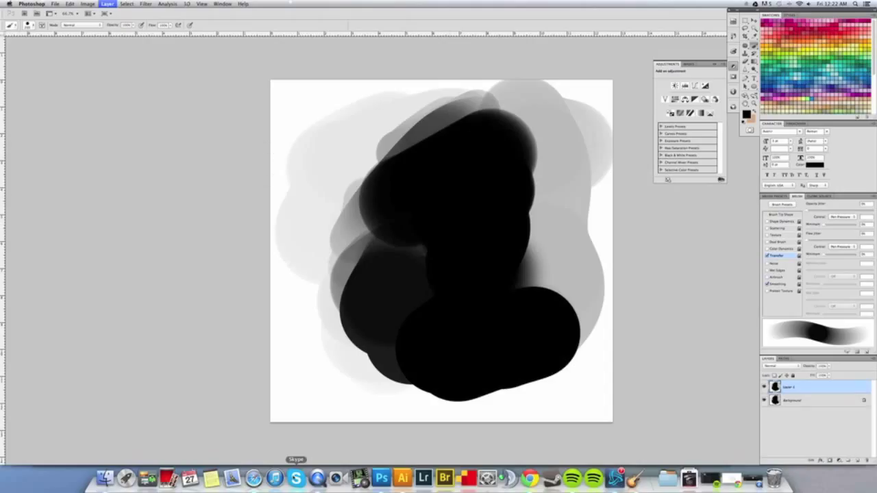
pyautogui.press('super+z')
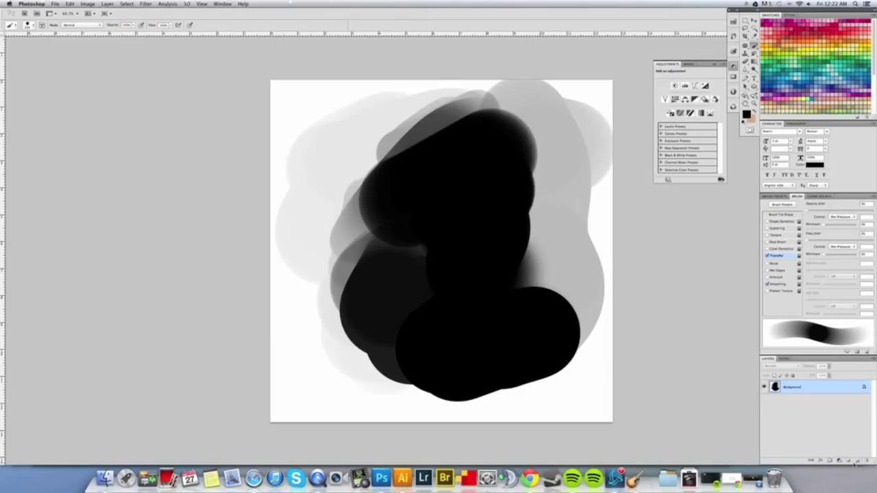
pyautogui.click(859, 461)
pyautogui.click(747, 113)
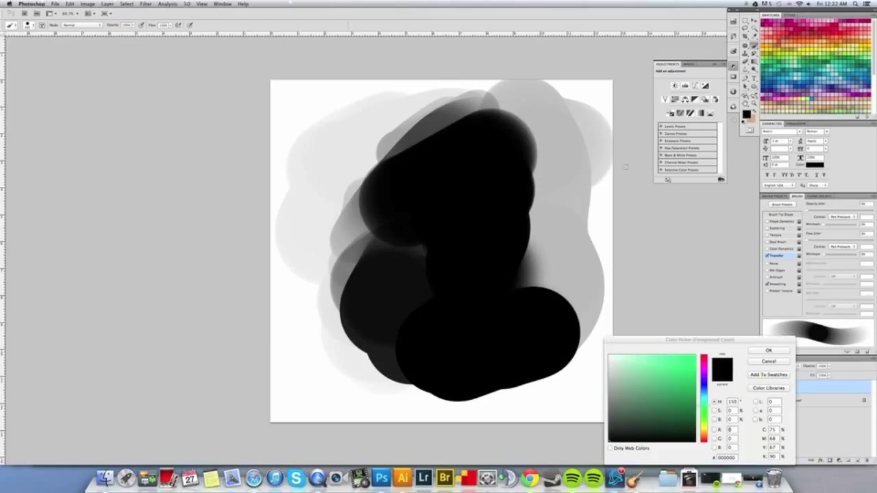
pyautogui.click(610, 362)
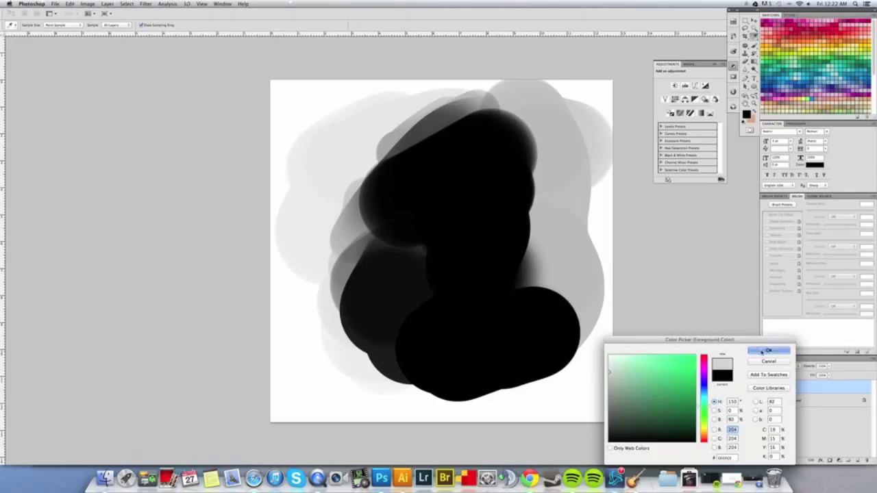
pyautogui.press('Return')
pyautogui.hotkey('alt', 'BackSpace')
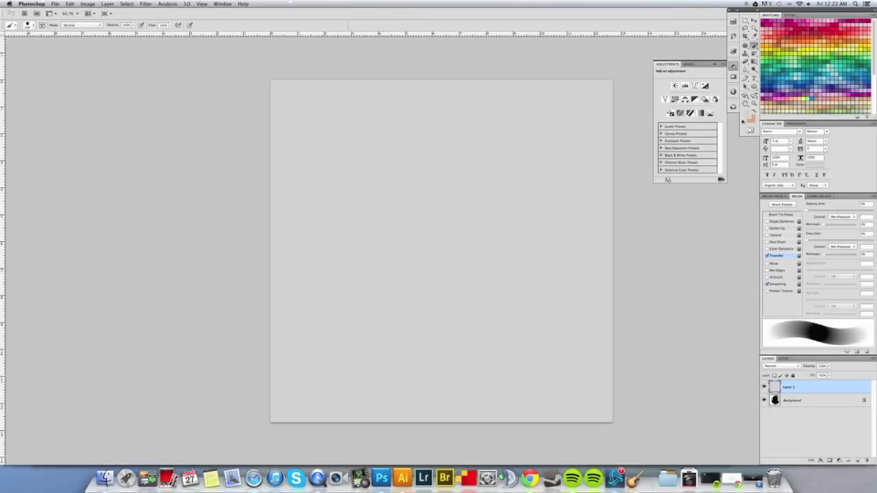
# Add another empty layer and make dark grey the foreground colour
pyautogui.click(859, 461)
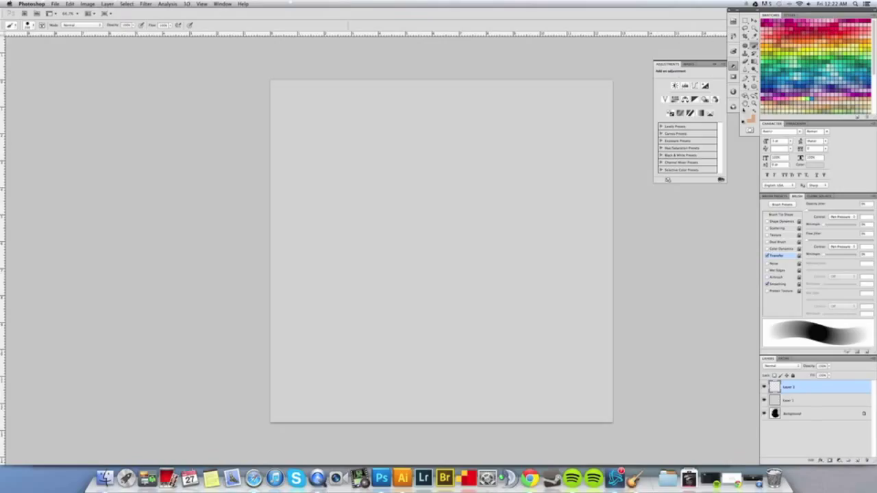
pyautogui.click(750, 117)
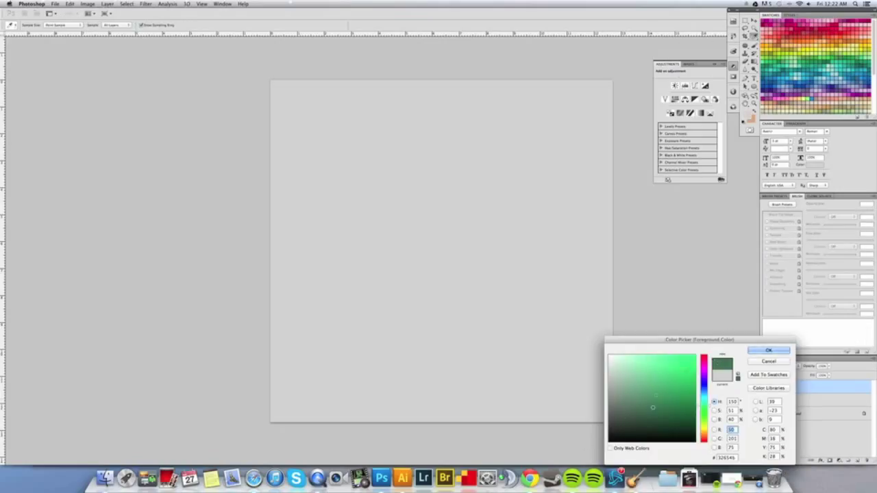
pyautogui.moveTo(652, 407); pyautogui.dragTo(609, 417)
pyautogui.press('Return')
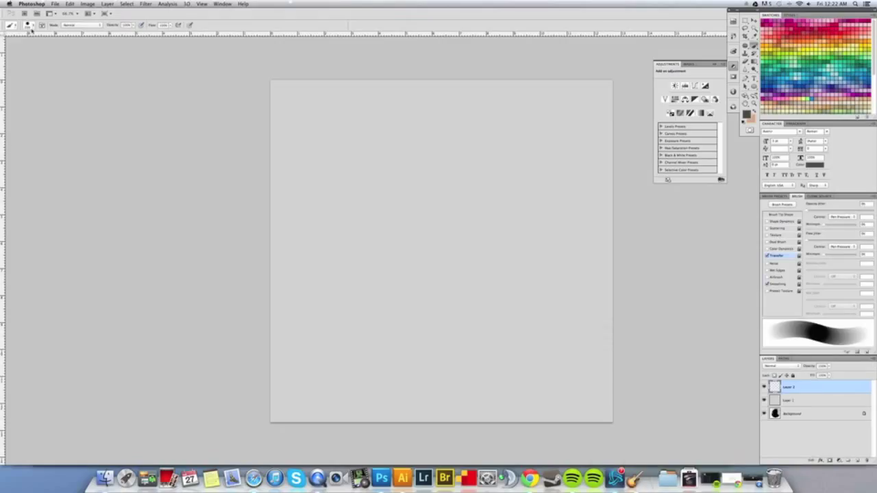
pyautogui.click(33, 27)
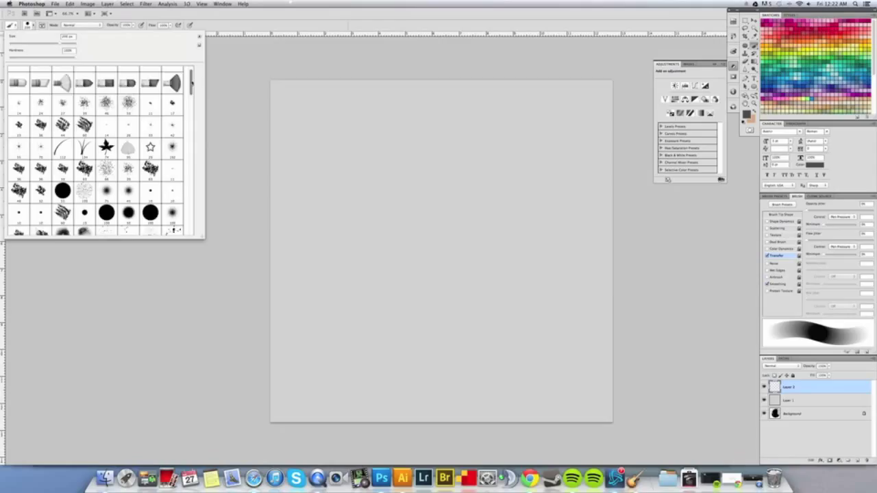
# Paint dark blocky zig-zag strokes at the upper left with a hard-edged brush
pyautogui.scroll(-1, 189, 83)
pyautogui.scroll(1, 188, 84)
pyautogui.click(62, 125)
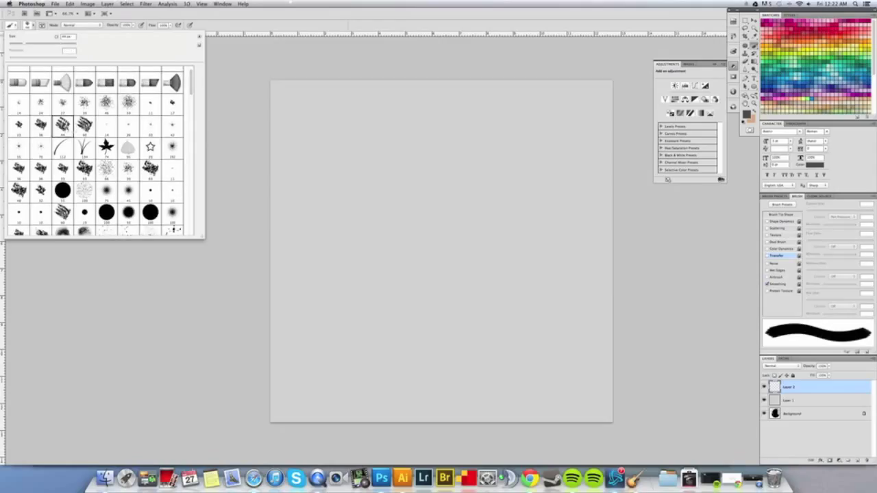
pyautogui.moveTo(321, 131)
pyautogui.mouseDown()
pyautogui.moveTo(325, 185)
pyautogui.moveTo(377, 198)
pyautogui.mouseUp()
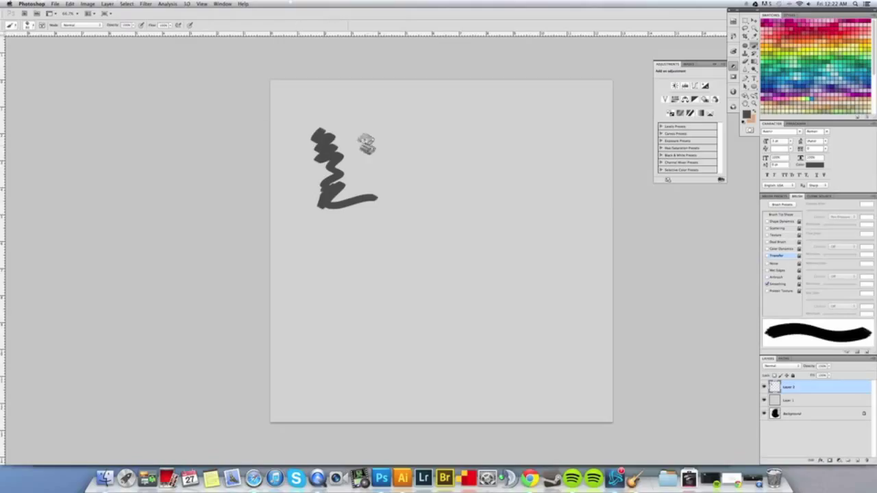
pyautogui.moveTo(366, 143); pyautogui.dragTo(351, 177)
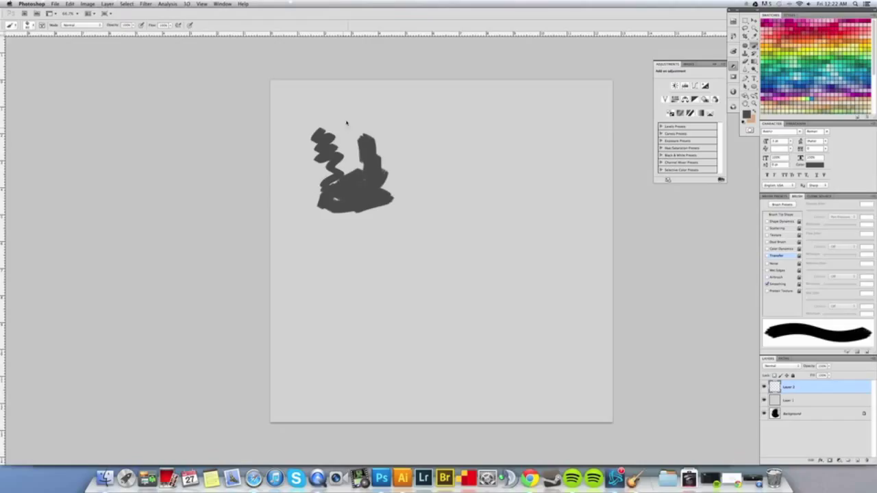
pyautogui.moveTo(346, 123)
pyautogui.mouseDown()
pyautogui.moveTo(313, 186)
pyautogui.moveTo(327, 225)
pyautogui.moveTo(363, 236)
pyautogui.mouseUp()
pyautogui.click(320, 271)
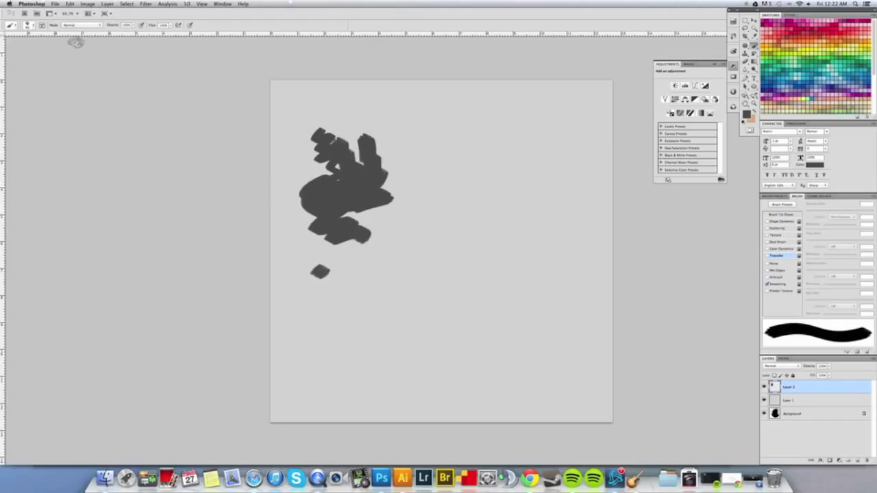
# Paint soft textured grey strokes down the right with an enlarged soft textured brush
pyautogui.click(31, 25)
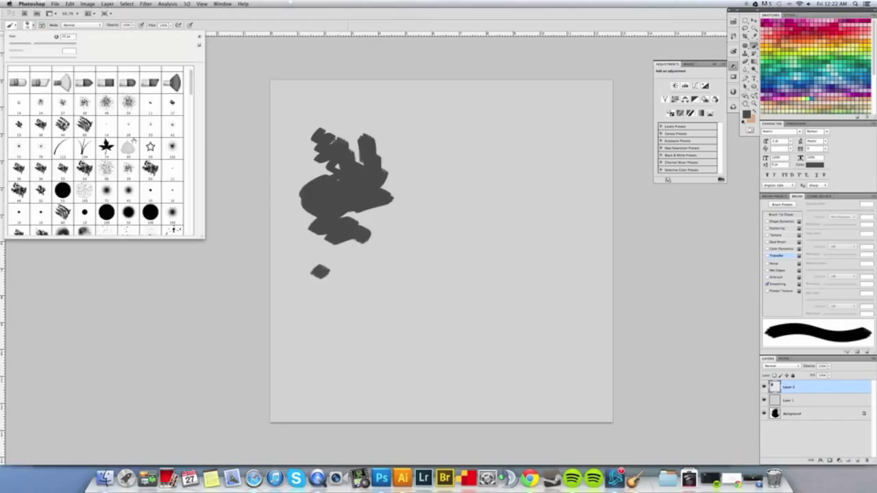
pyautogui.moveTo(192, 79); pyautogui.dragTo(193, 95)
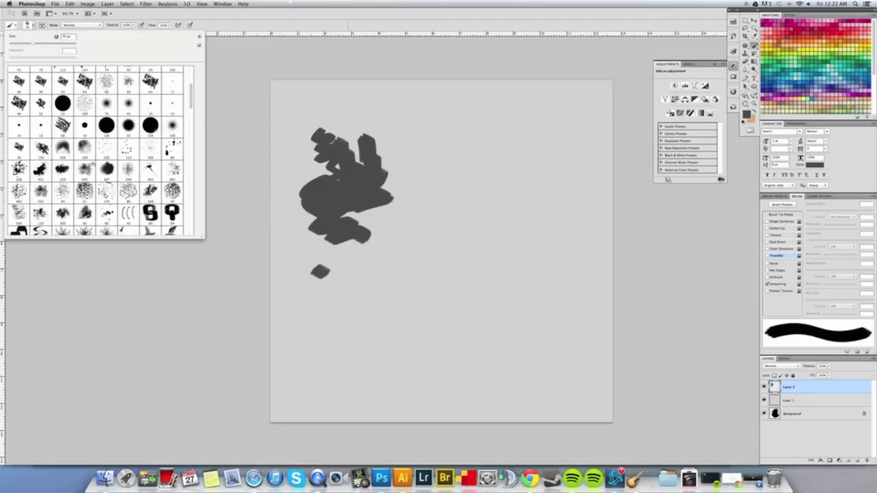
pyautogui.click(41, 148)
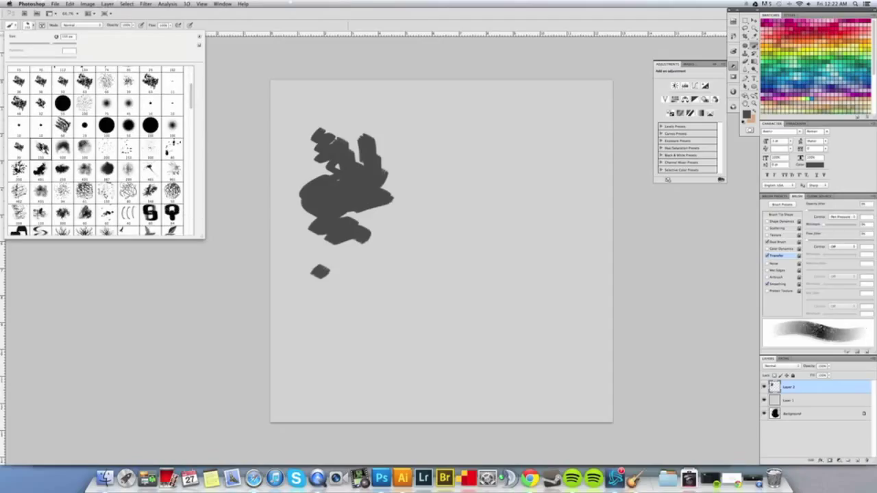
pyautogui.click(447, 148)
pyautogui.press(']')
pyautogui.press(']')
pyautogui.press(']')
pyautogui.press(']')
pyautogui.press(']')
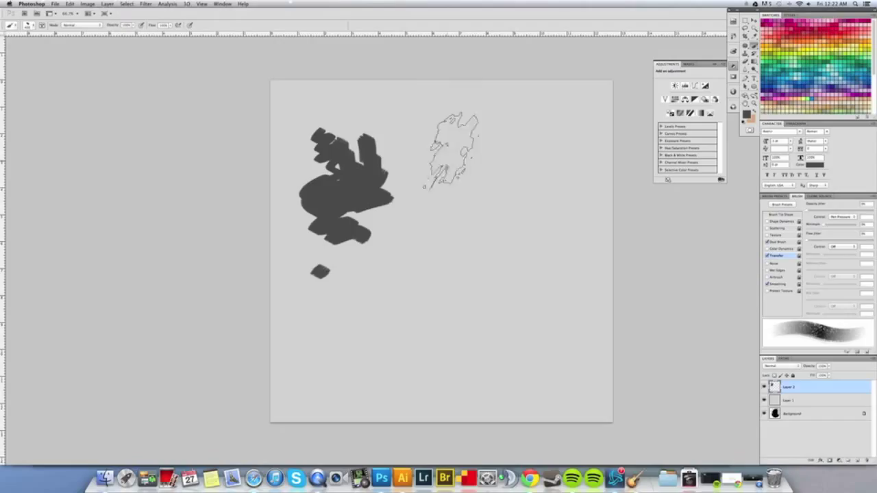
pyautogui.moveTo(449, 155); pyautogui.dragTo(446, 167)
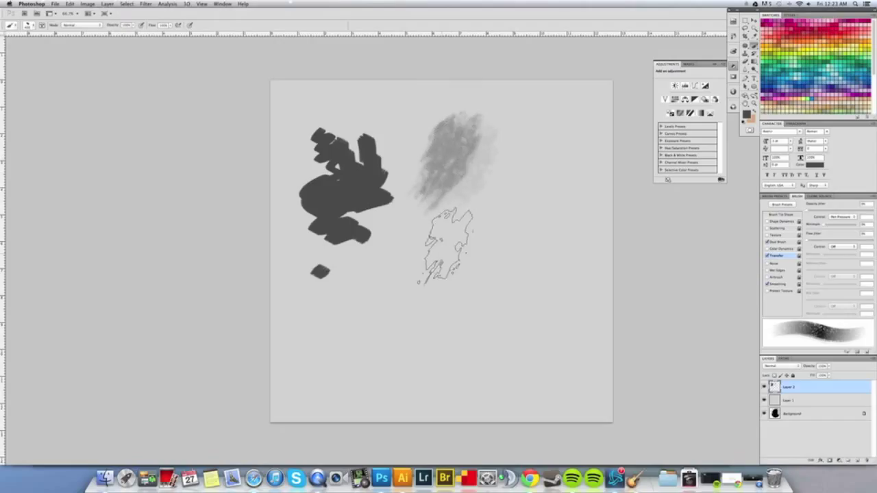
pyautogui.moveTo(451, 245); pyautogui.dragTo(442, 264)
pyautogui.moveTo(504, 216); pyautogui.dragTo(442, 302)
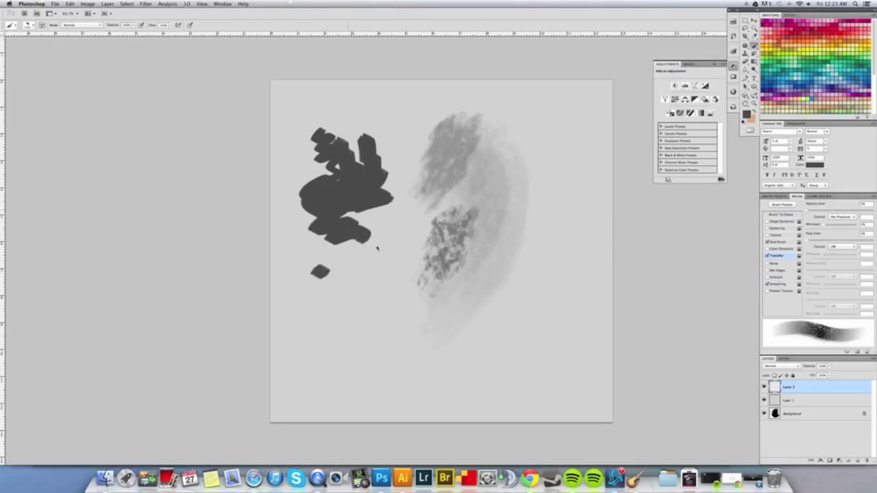
# Add a light curved stroke and a dark zigzag across the canvas centre
pyautogui.moveTo(429, 224); pyautogui.dragTo(346, 254)
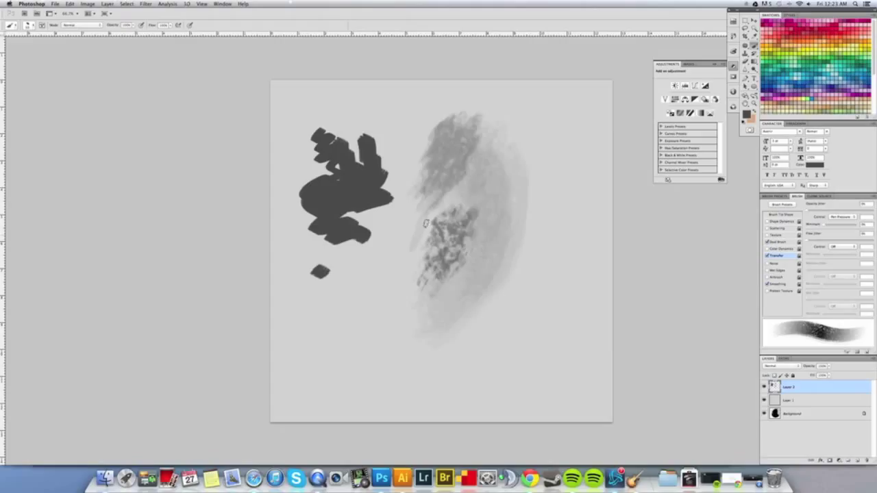
pyautogui.moveTo(414, 236); pyautogui.dragTo(411, 218)
pyautogui.moveTo(408, 209)
pyautogui.mouseDown()
pyautogui.moveTo(411, 198)
pyautogui.moveTo(409, 223)
pyautogui.moveTo(432, 202)
pyautogui.moveTo(418, 257)
pyautogui.moveTo(486, 252)
pyautogui.mouseUp()
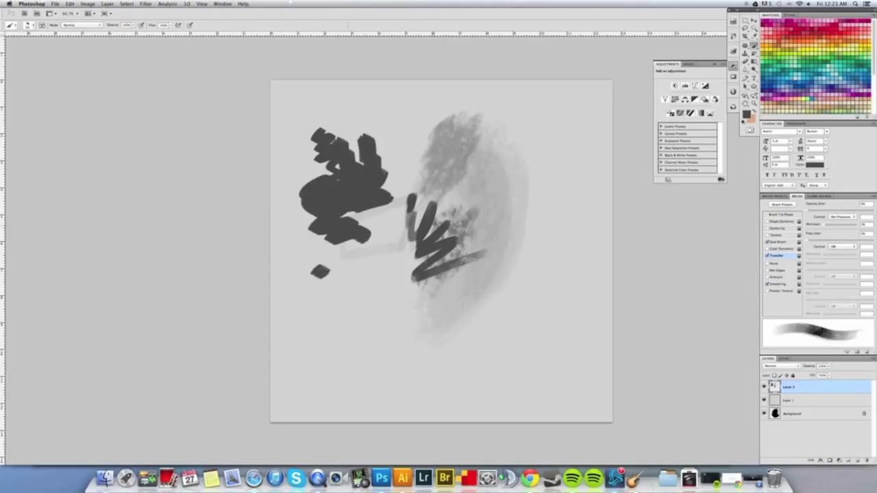
pyautogui.moveTo(434, 221); pyautogui.dragTo(460, 237)
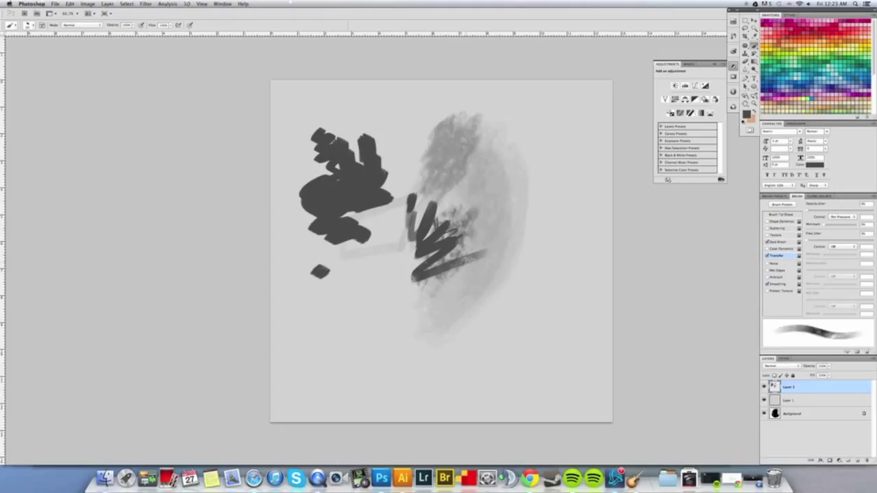
pyautogui.moveTo(464, 271)
pyautogui.mouseDown()
pyautogui.moveTo(467, 255)
pyautogui.moveTo(449, 287)
pyautogui.moveTo(528, 267)
pyautogui.moveTo(497, 321)
pyautogui.moveTo(507, 271)
pyautogui.mouseUp()
pyautogui.moveTo(519, 225)
pyautogui.mouseDown()
pyautogui.moveTo(496, 312)
pyautogui.moveTo(541, 206)
pyautogui.moveTo(538, 250)
pyautogui.moveTo(540, 185)
pyautogui.moveTo(494, 143)
pyautogui.moveTo(453, 144)
pyautogui.moveTo(346, 86)
pyautogui.mouseUp()
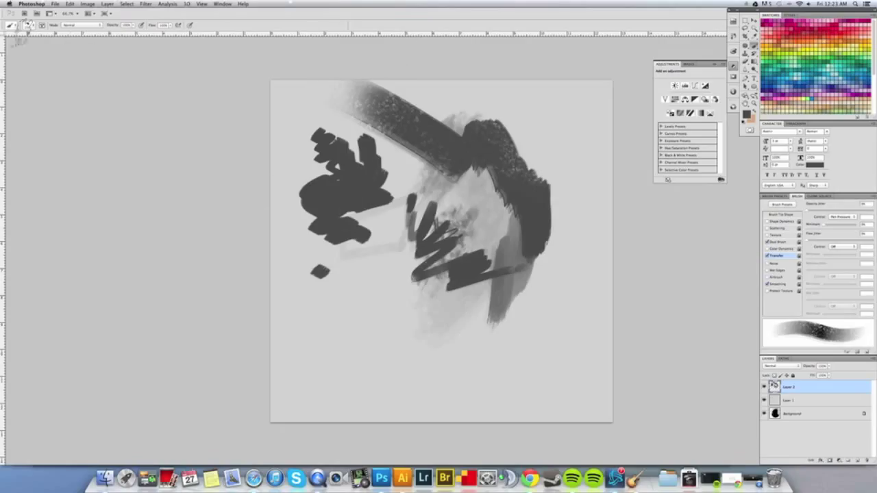
# Scroll through the brush presets in search of the grass scatter brush
pyautogui.click(30, 25)
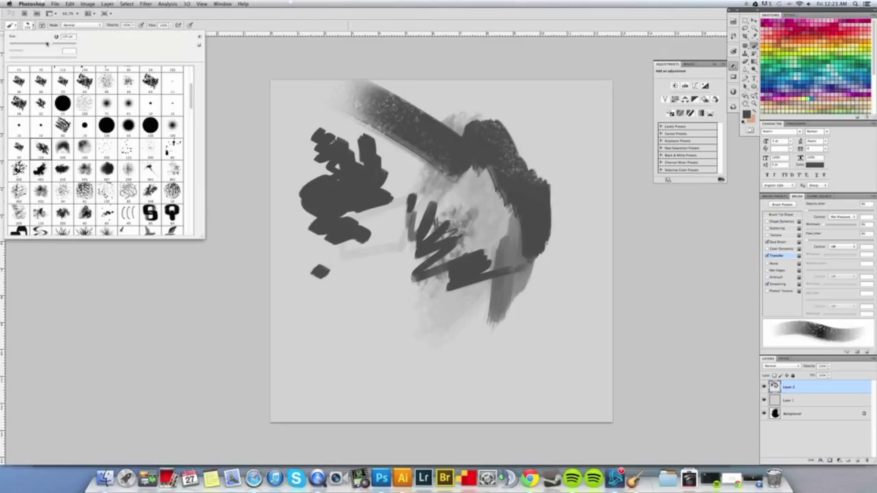
pyautogui.scroll(-1, 190, 115)
pyautogui.scroll(1, 189, 115)
pyautogui.moveTo(192, 100)
pyautogui.mouseDown()
pyautogui.moveTo(193, 158)
pyautogui.moveTo(192, 123)
pyautogui.mouseUp()
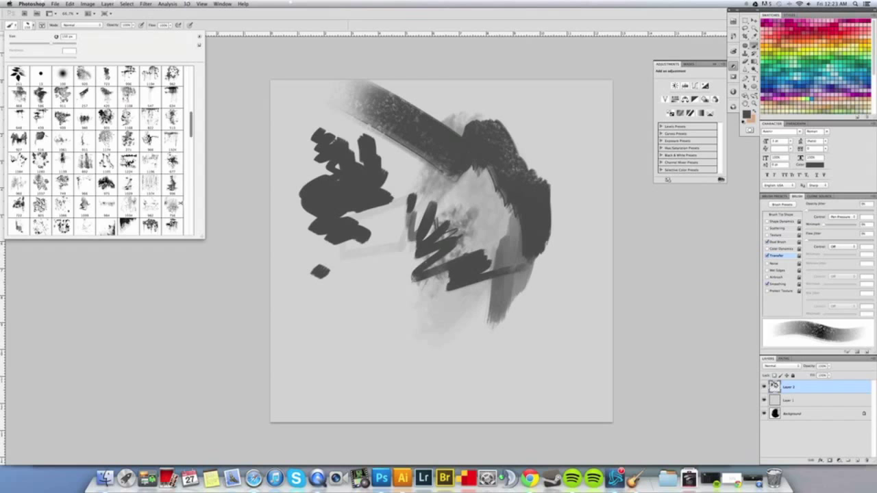
pyautogui.scroll(3, 95, 151)
pyautogui.scroll(3, 96, 151)
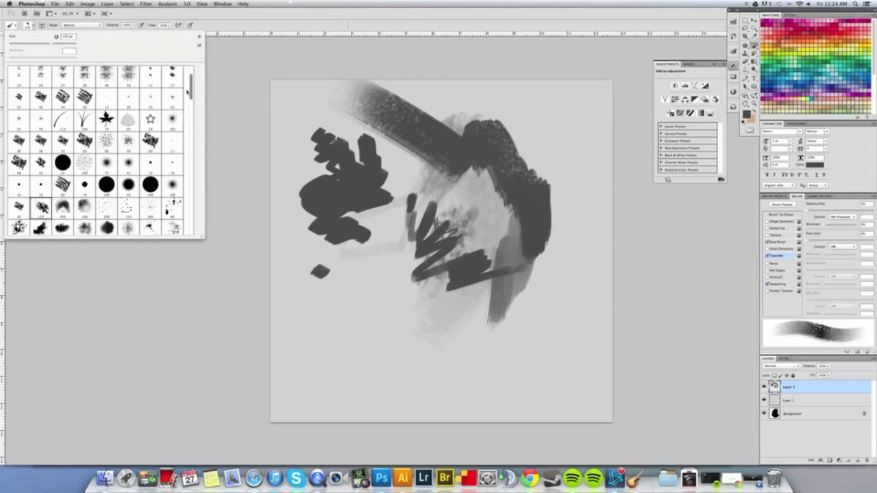
pyautogui.scroll(3, 96, 150)
pyautogui.scroll(3, 96, 151)
pyautogui.moveTo(192, 103); pyautogui.dragTo(191, 121)
# Paint rows of bare dark trees across the centre and lower right with the tree brush
pyautogui.click(106, 109)
pyautogui.moveTo(292, 145); pyautogui.dragTo(302, 199)
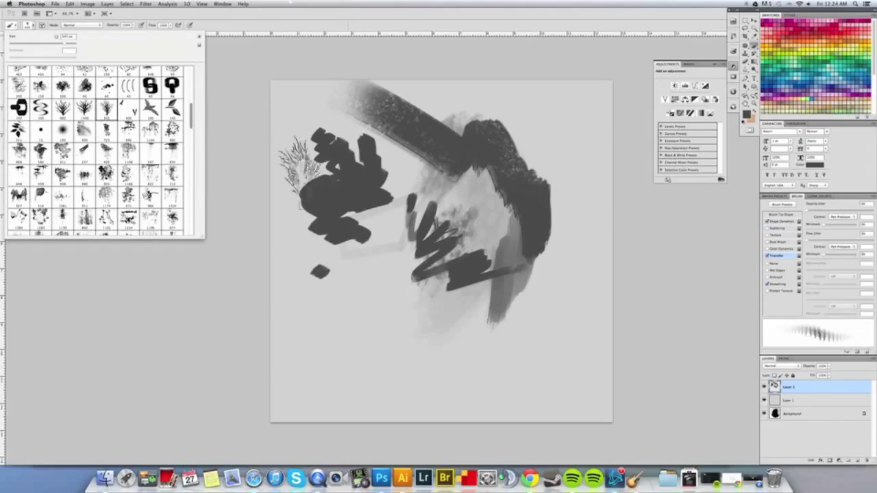
pyautogui.click(398, 226)
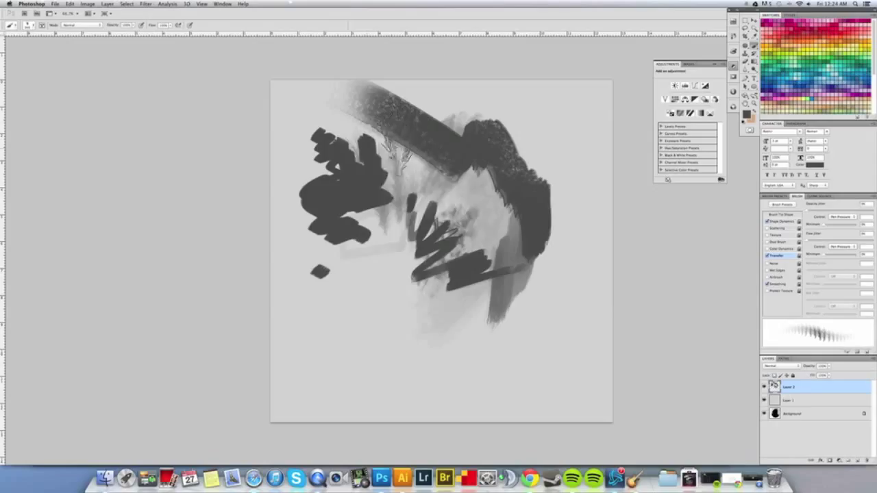
pyautogui.moveTo(398, 151)
pyautogui.mouseDown()
pyautogui.moveTo(438, 226)
pyautogui.moveTo(558, 274)
pyautogui.mouseUp()
pyautogui.moveTo(494, 219)
pyautogui.mouseDown()
pyautogui.moveTo(445, 206)
pyautogui.moveTo(412, 171)
pyautogui.mouseUp()
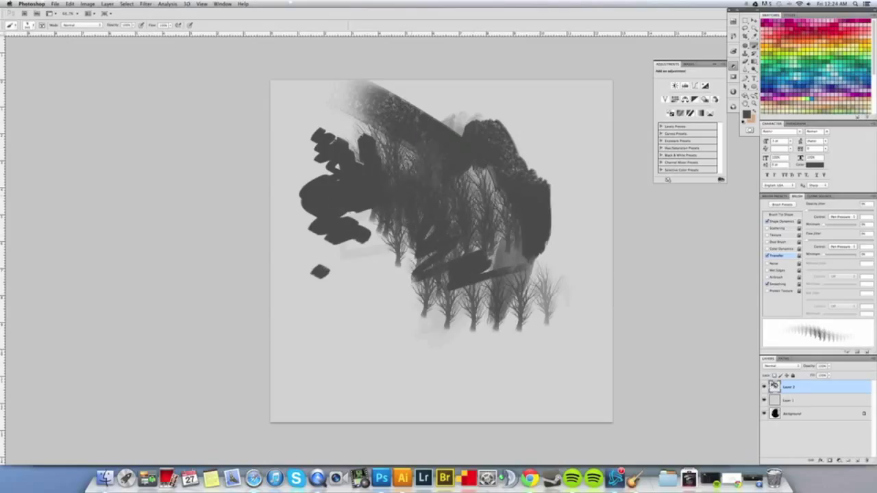
pyautogui.moveTo(316, 165)
pyautogui.mouseDown()
pyautogui.moveTo(459, 117)
pyautogui.moveTo(483, 315)
pyautogui.moveTo(603, 343)
pyautogui.mouseUp()
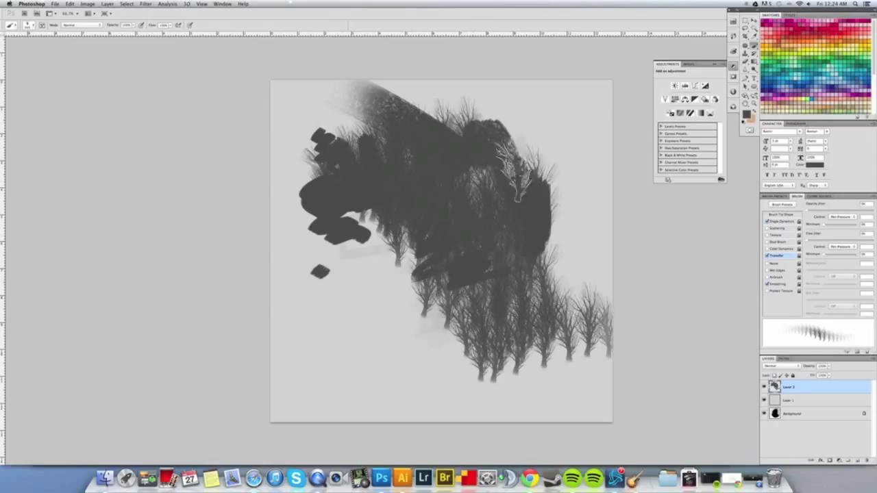
pyautogui.click(34, 26)
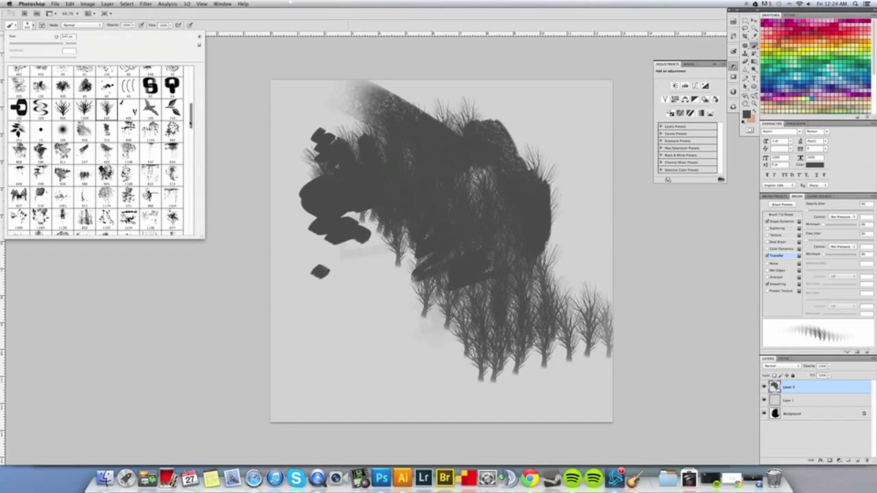
pyautogui.moveTo(191, 115); pyautogui.dragTo(190, 84)
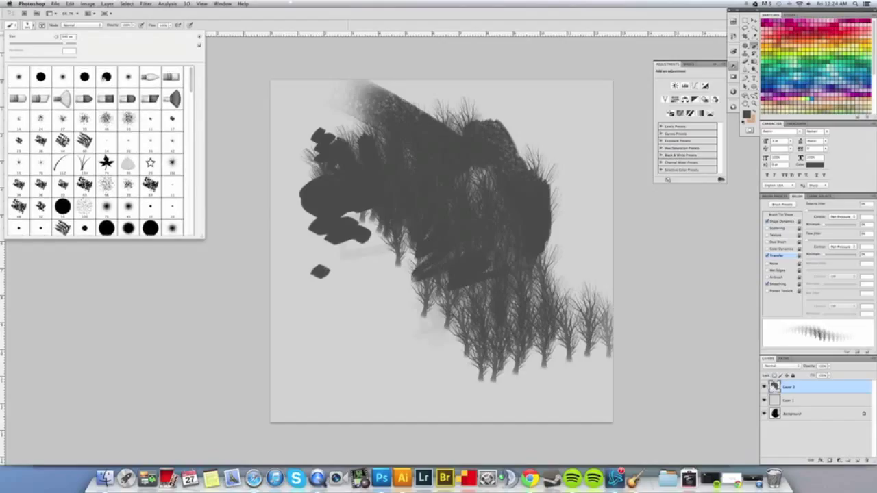
# Bury most of the trees under dark grey using a smaller hard round brush
pyautogui.click(106, 77)
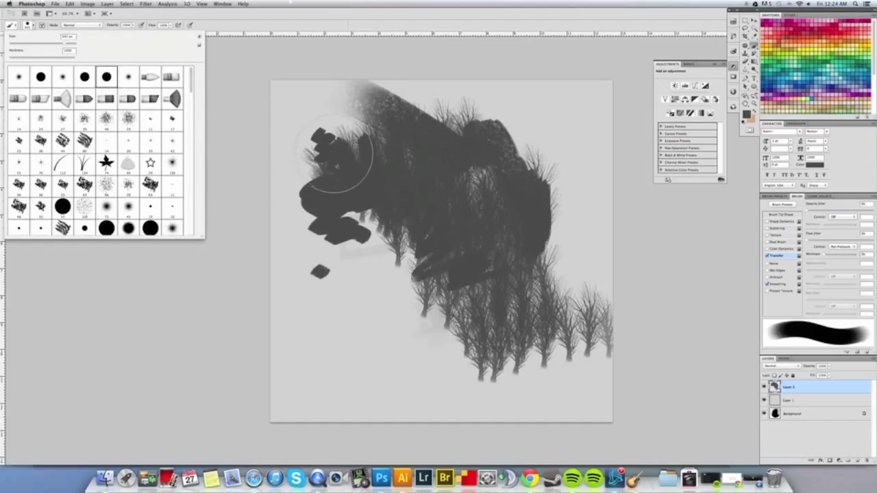
pyautogui.moveTo(331, 155)
pyautogui.mouseDown()
pyautogui.moveTo(333, 146)
pyautogui.moveTo(303, 138)
pyautogui.moveTo(364, 161)
pyautogui.mouseUp()
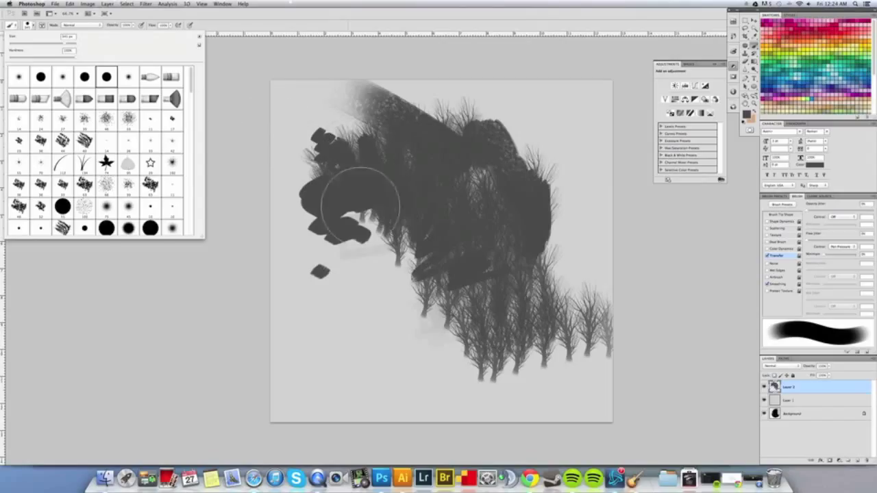
pyautogui.press('Return')
pyautogui.press('[')
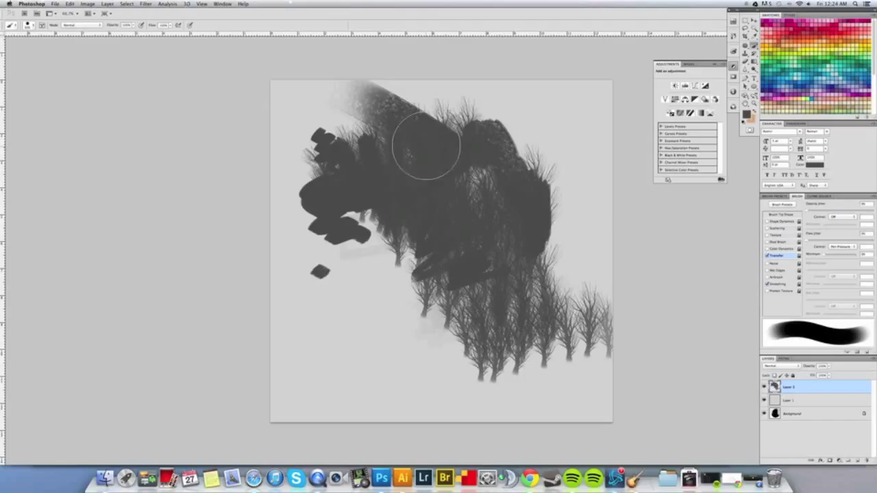
pyautogui.press('[')
pyautogui.press('[')
pyautogui.press('[')
pyautogui.moveTo(410, 161)
pyautogui.mouseDown()
pyautogui.moveTo(411, 141)
pyautogui.moveTo(323, 152)
pyautogui.moveTo(356, 127)
pyautogui.mouseUp()
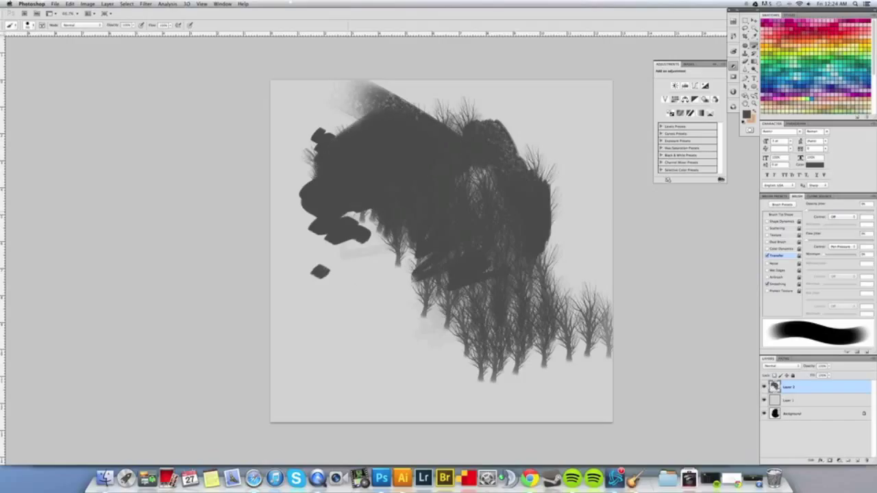
pyautogui.moveTo(353, 205)
pyautogui.mouseDown()
pyautogui.moveTo(401, 238)
pyautogui.moveTo(454, 259)
pyautogui.moveTo(465, 325)
pyautogui.moveTo(446, 339)
pyautogui.moveTo(494, 366)
pyautogui.moveTo(559, 346)
pyautogui.moveTo(488, 318)
pyautogui.moveTo(466, 291)
pyautogui.moveTo(515, 255)
pyautogui.mouseUp()
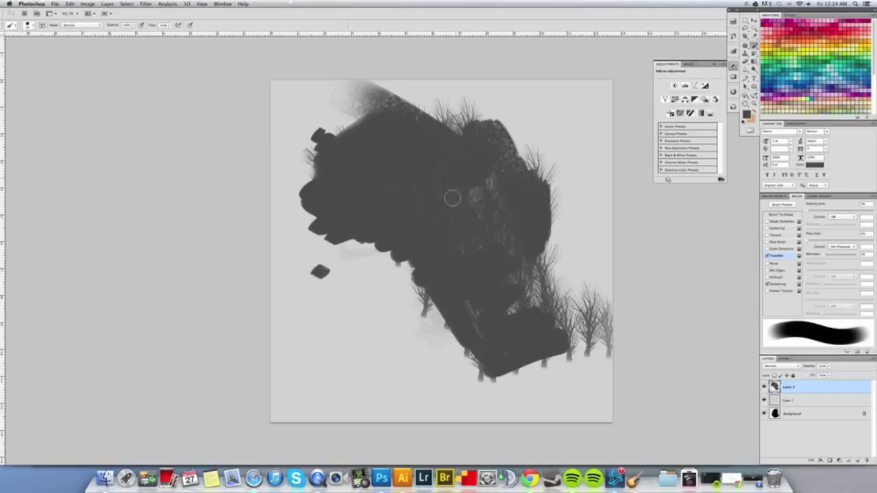
pyautogui.moveTo(452, 198); pyautogui.dragTo(507, 227)
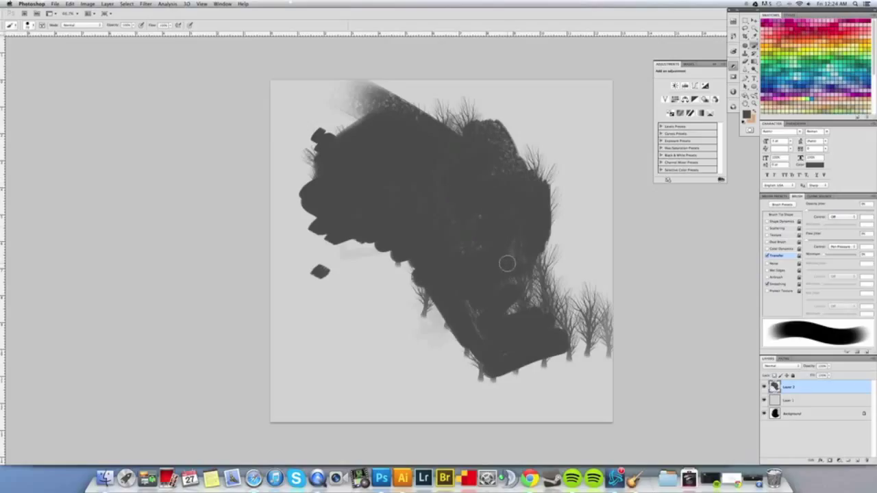
pyautogui.moveTo(499, 245)
pyautogui.mouseDown()
pyautogui.moveTo(535, 302)
pyautogui.moveTo(517, 308)
pyautogui.moveTo(429, 411)
pyautogui.moveTo(431, 254)
pyautogui.moveTo(411, 302)
pyautogui.mouseUp()
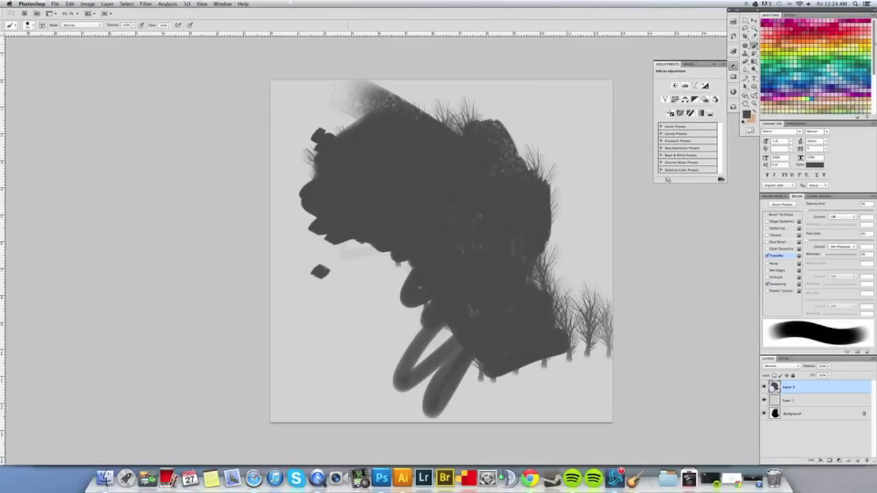
# Scroll through the colours in the Swatches panel
pyautogui.scroll(-2, 874, 58)
pyautogui.scroll(-3, 875, 57)
pyautogui.scroll(3, 874, 57)
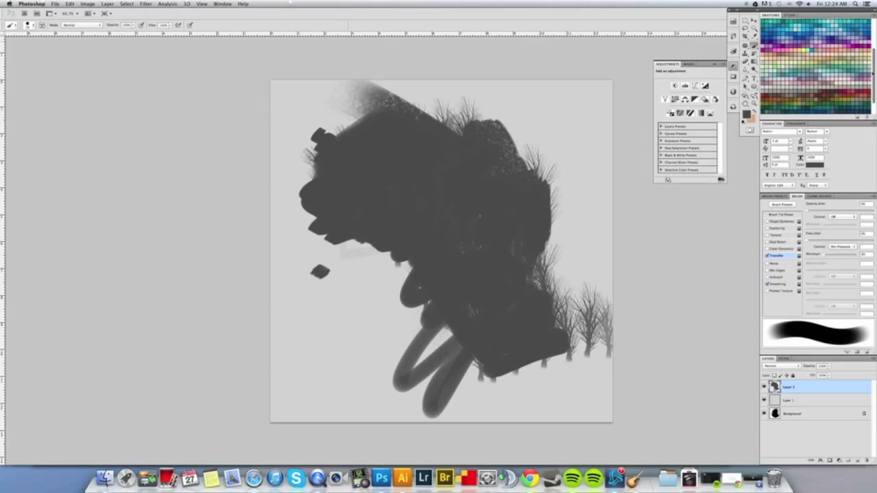
pyautogui.scroll(3, 874, 58)
pyautogui.scroll(3, 875, 58)
pyautogui.scroll(3, 875, 58)
pyautogui.scroll(-3, 866, 48)
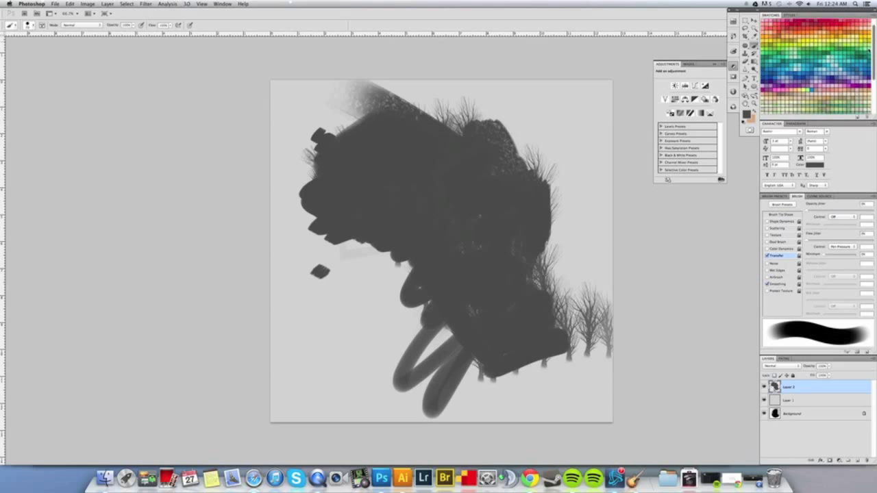
pyautogui.scroll(3, 867, 48)
pyautogui.scroll(-2, 866, 48)
pyautogui.scroll(-3, 866, 48)
pyautogui.scroll(-3, 867, 48)
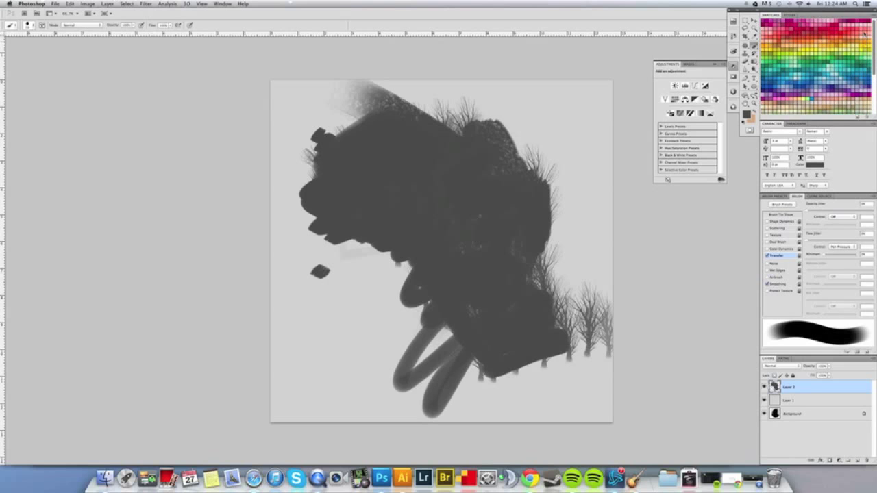
pyautogui.scroll(-2, 866, 48)
pyautogui.scroll(-2, 866, 48)
pyautogui.scroll(-2, 866, 48)
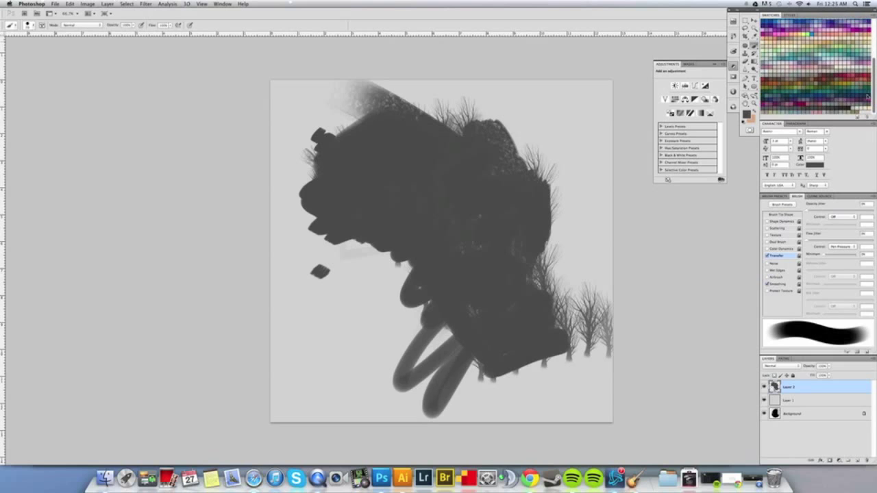
pyautogui.moveTo(872, 96); pyautogui.dragTo(872, 41)
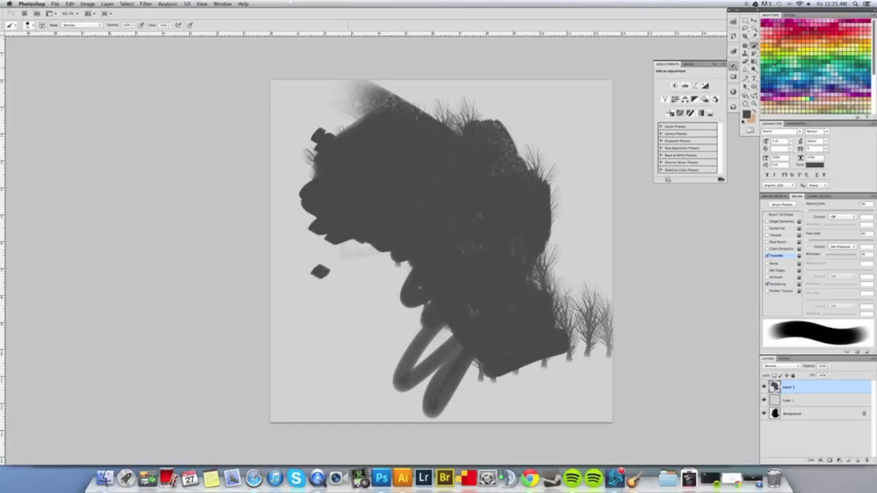
# Browse the Swatches menu's colour libraries, ending with a larger library loaded
pyautogui.click(871, 15)
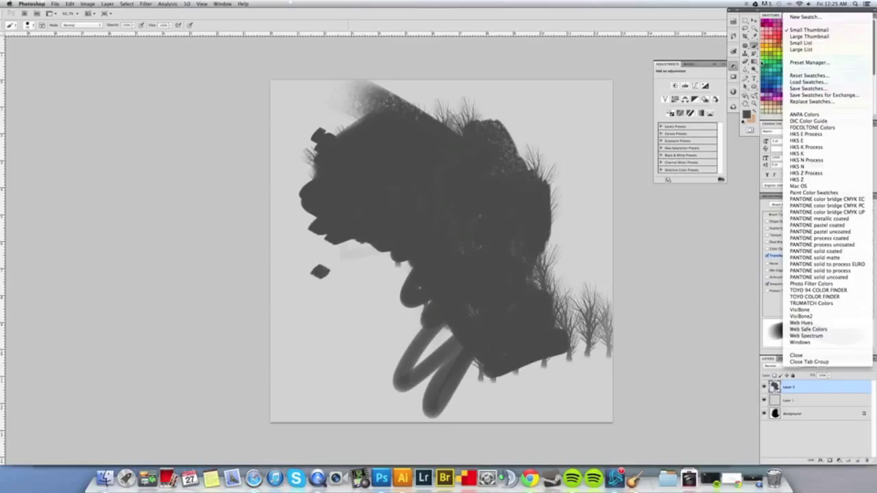
pyautogui.press('Escape')
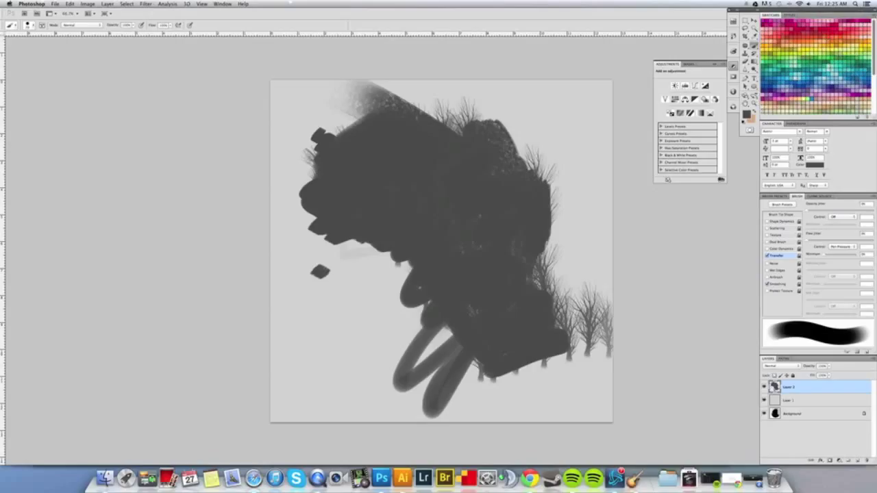
pyautogui.click(872, 15)
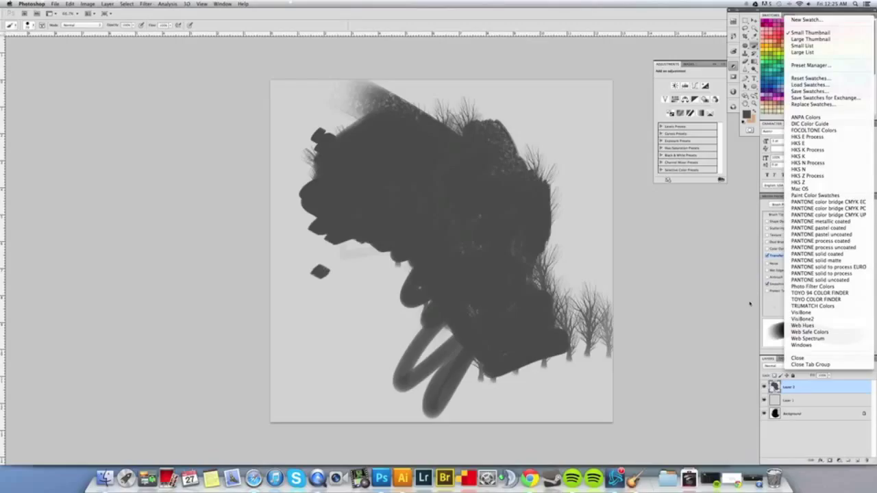
pyautogui.click(857, 51)
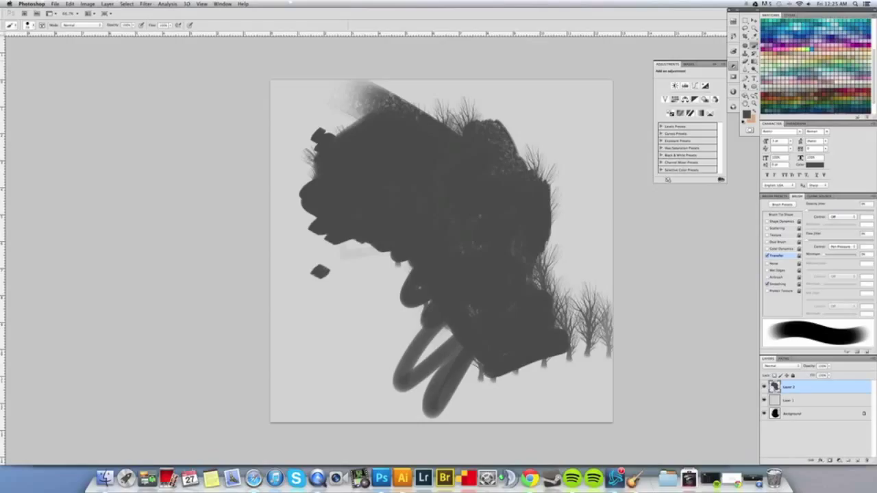
pyautogui.moveTo(874, 78)
pyautogui.mouseDown()
pyautogui.moveTo(876, 101)
pyautogui.moveTo(874, 49)
pyautogui.moveTo(873, 60)
pyautogui.mouseUp()
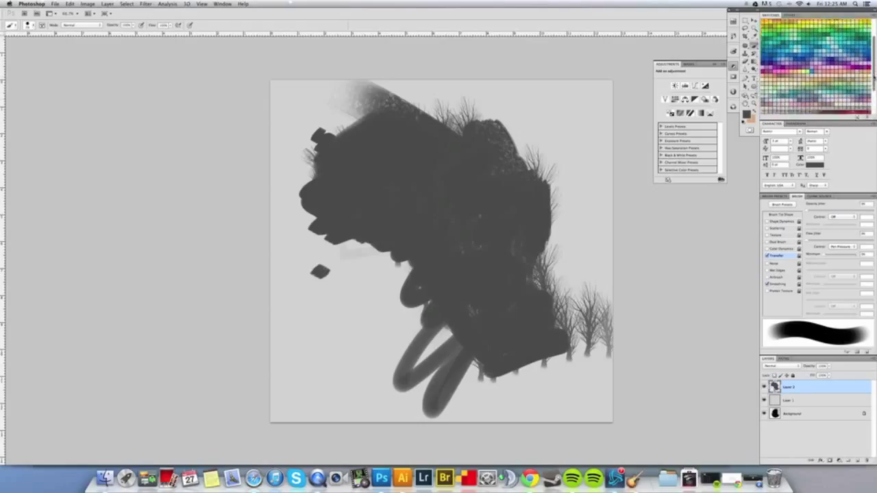
# Open the foreground Color Picker and close it again without changes
pyautogui.click(746, 116)
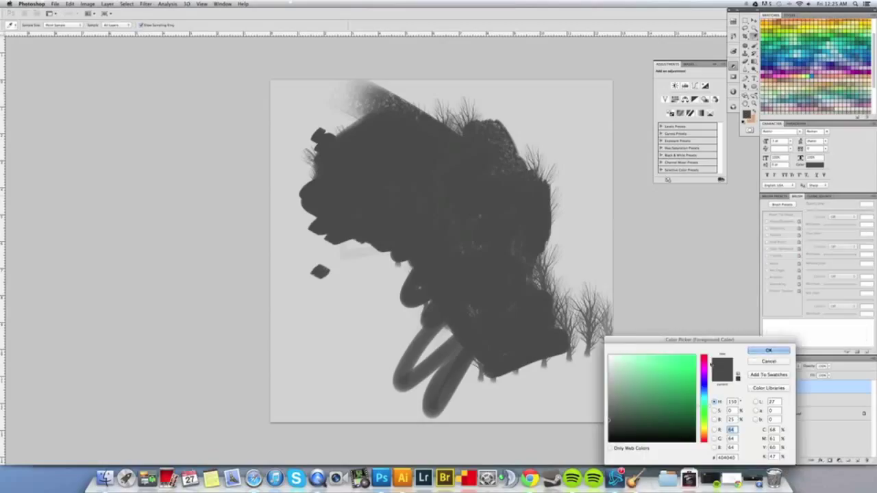
pyautogui.click(768, 352)
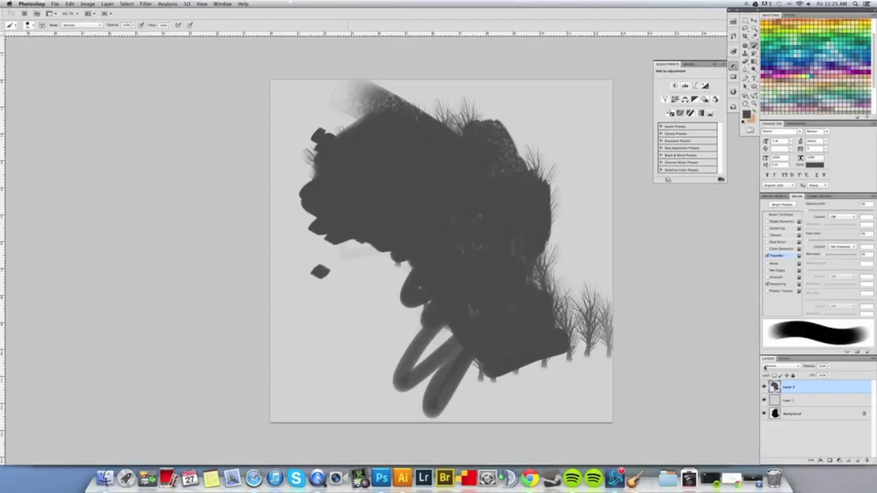
pyautogui.scroll(-3, 862, 84)
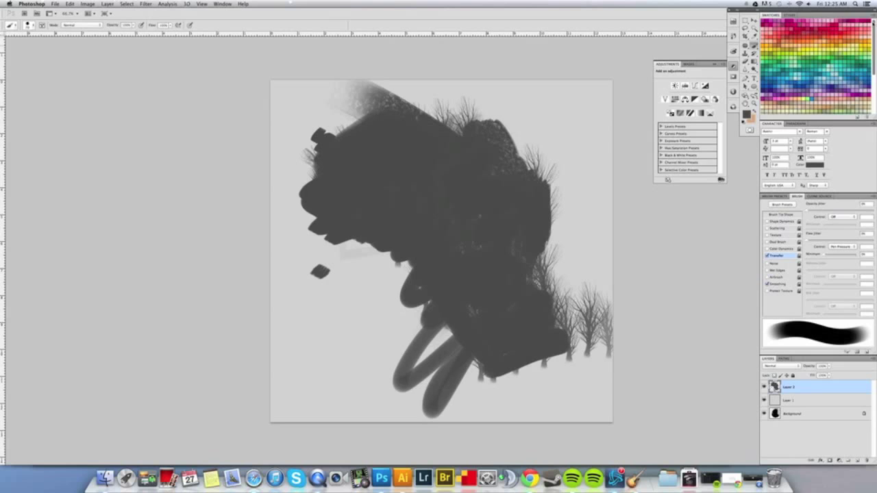
pyautogui.scroll(-3, 863, 84)
pyautogui.scroll(3, 867, 83)
pyautogui.scroll(3, 865, 79)
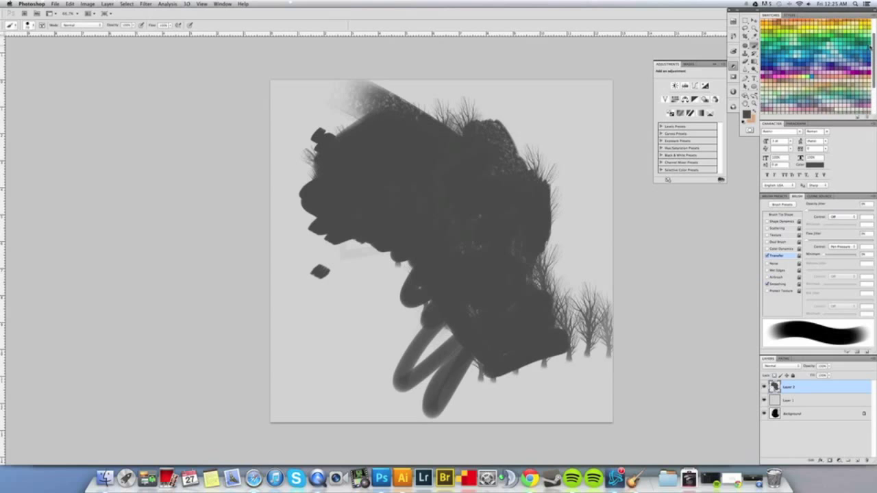
pyautogui.scroll(3, 865, 75)
pyautogui.scroll(3, 865, 71)
pyautogui.scroll(-3, 865, 69)
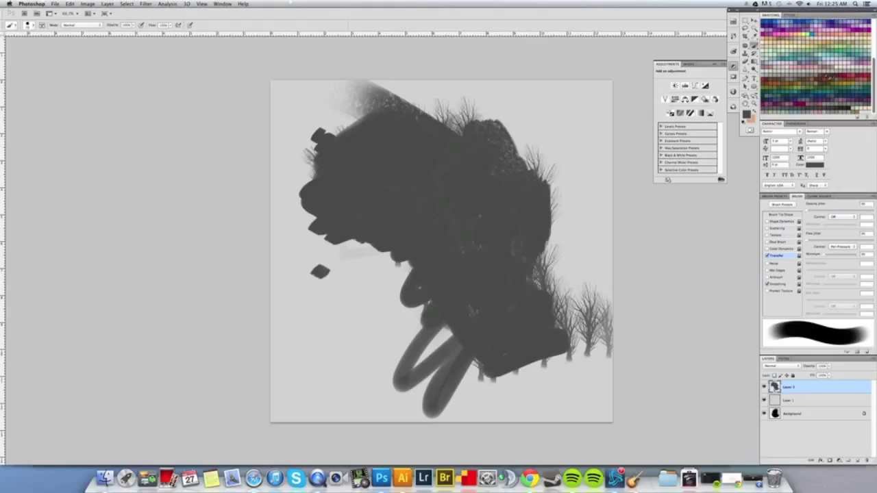
pyautogui.scroll(5, 865, 76)
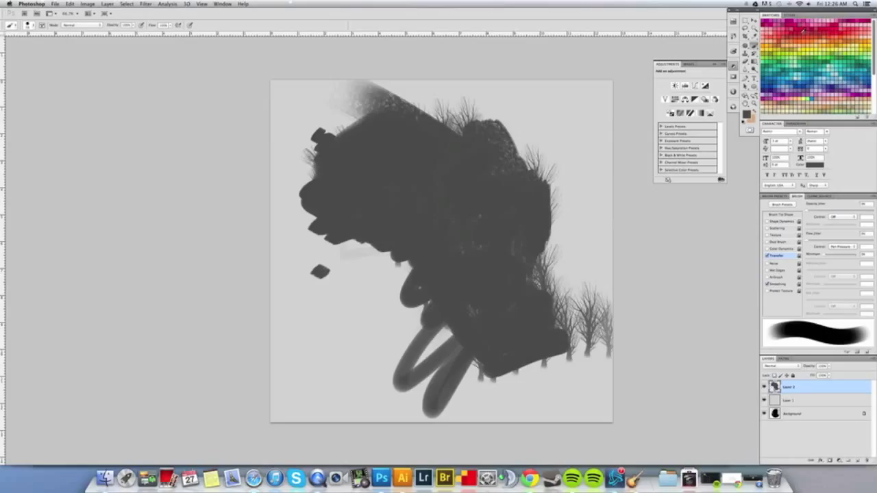
# Try a deep saturated purple in the foreground Color Picker, then close it
pyautogui.click(748, 113)
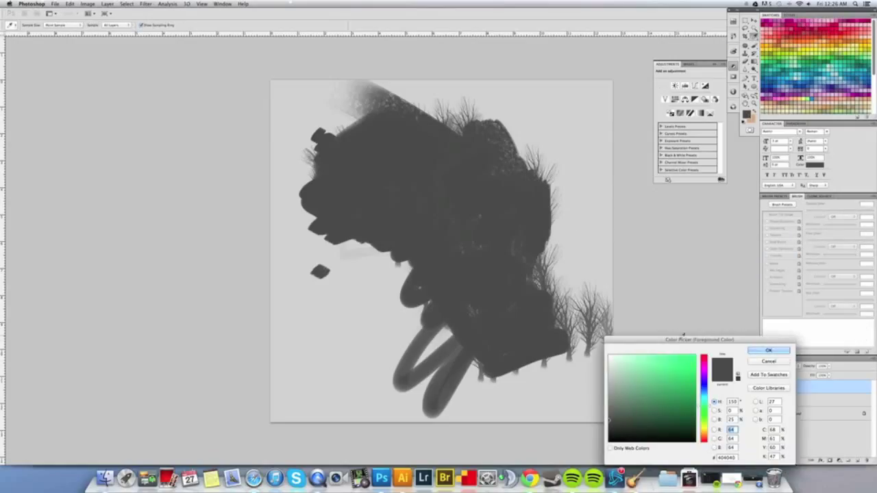
pyautogui.moveTo(682, 340); pyautogui.dragTo(633, 236)
pyautogui.moveTo(657, 283); pyautogui.dragTo(606, 262)
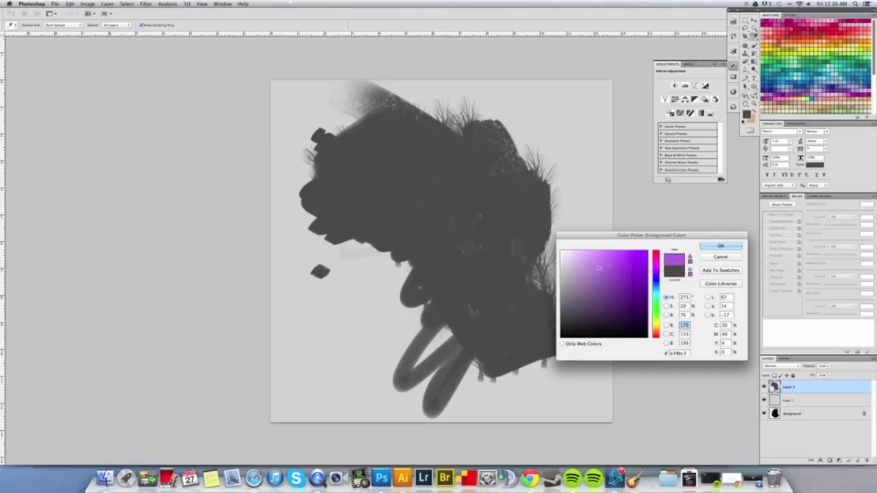
pyautogui.moveTo(606, 261)
pyautogui.mouseDown()
pyautogui.moveTo(646, 272)
pyautogui.moveTo(570, 273)
pyautogui.moveTo(618, 313)
pyautogui.moveTo(609, 309)
pyautogui.moveTo(611, 290)
pyautogui.moveTo(638, 253)
pyautogui.moveTo(601, 303)
pyautogui.moveTo(563, 305)
pyautogui.moveTo(637, 296)
pyautogui.moveTo(586, 265)
pyautogui.moveTo(628, 266)
pyautogui.moveTo(611, 277)
pyautogui.mouseUp()
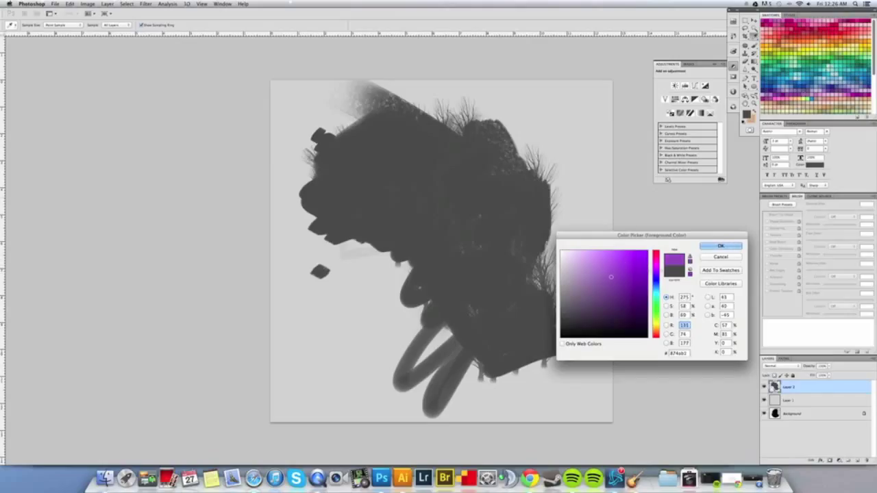
pyautogui.click(725, 259)
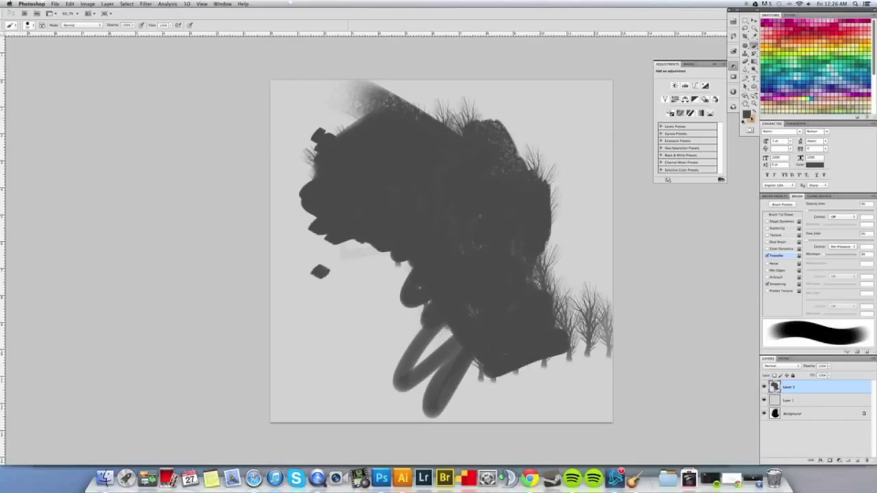
# Try a bright green (#1cd77a) in the Color Picker, then close it
pyautogui.click(749, 116)
pyautogui.moveTo(659, 237)
pyautogui.mouseDown()
pyautogui.moveTo(615, 257)
pyautogui.moveTo(467, 284)
pyautogui.mouseUp()
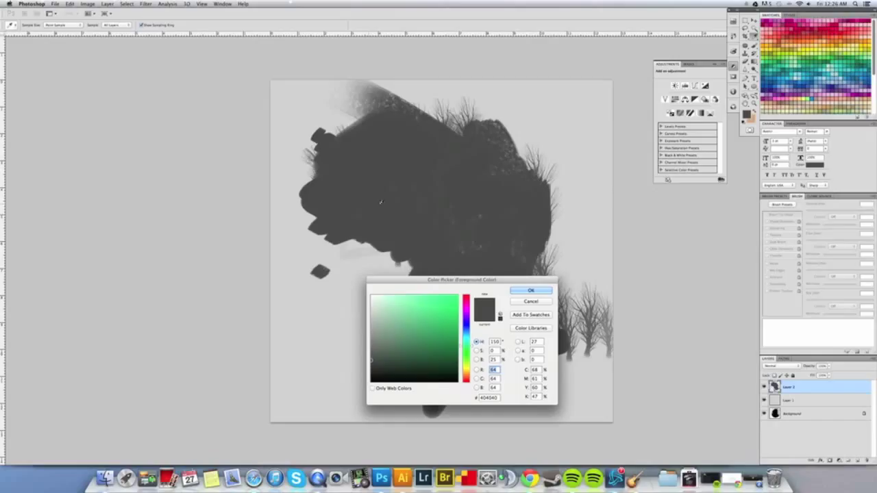
pyautogui.click(433, 332)
pyautogui.moveTo(442, 310); pyautogui.dragTo(446, 308)
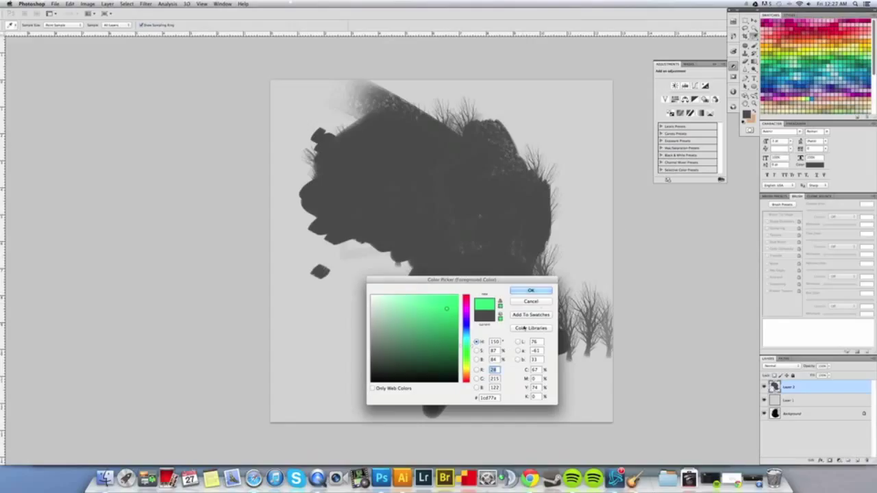
pyautogui.click(531, 291)
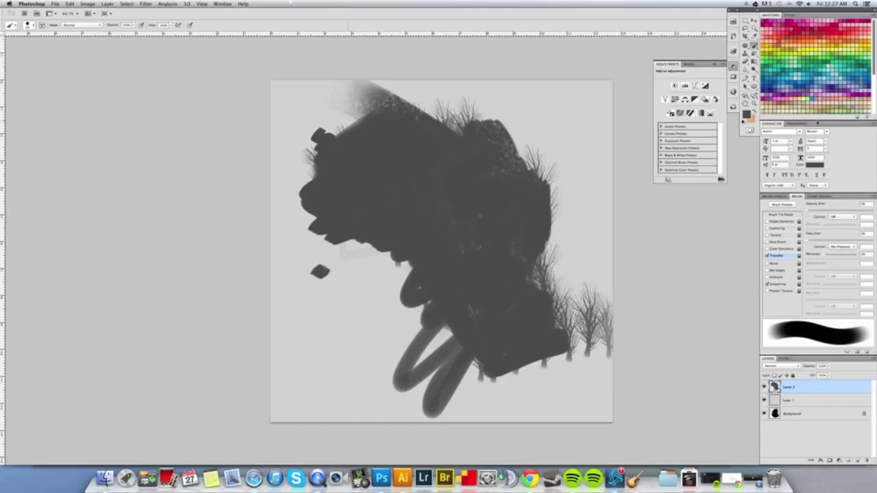
# Collapse the Character panel to icons, float it beside the panels, and select the Move tool
pyautogui.moveTo(818, 123)
pyautogui.mouseDown()
pyautogui.moveTo(819, 41)
pyautogui.moveTo(817, 123)
pyautogui.mouseUp()
pyautogui.doubleClick(831, 123)
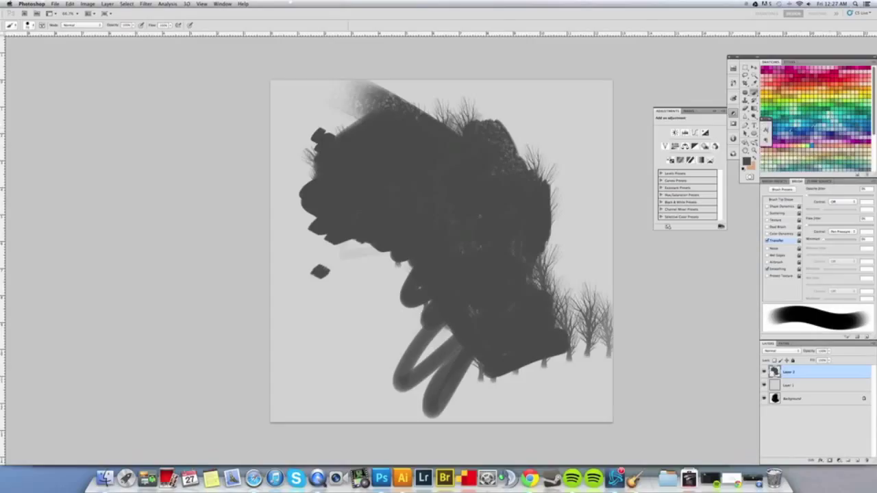
pyautogui.moveTo(766, 121); pyautogui.dragTo(699, 73)
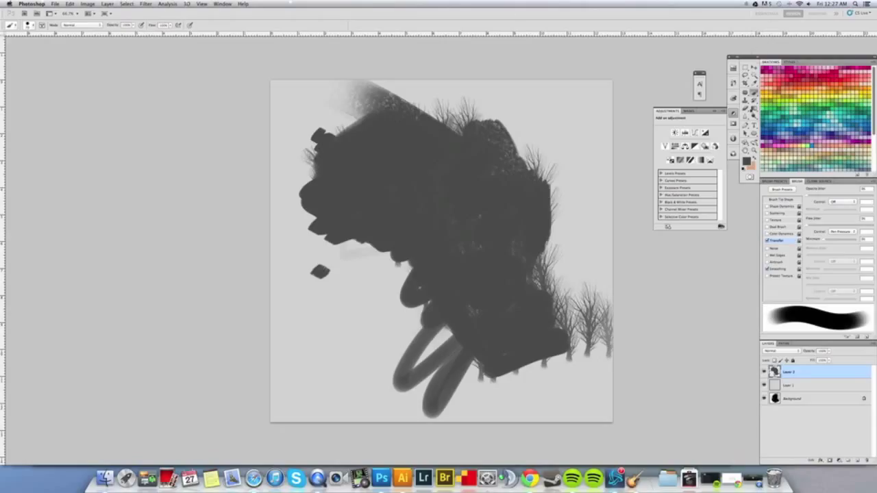
pyautogui.click(754, 67)
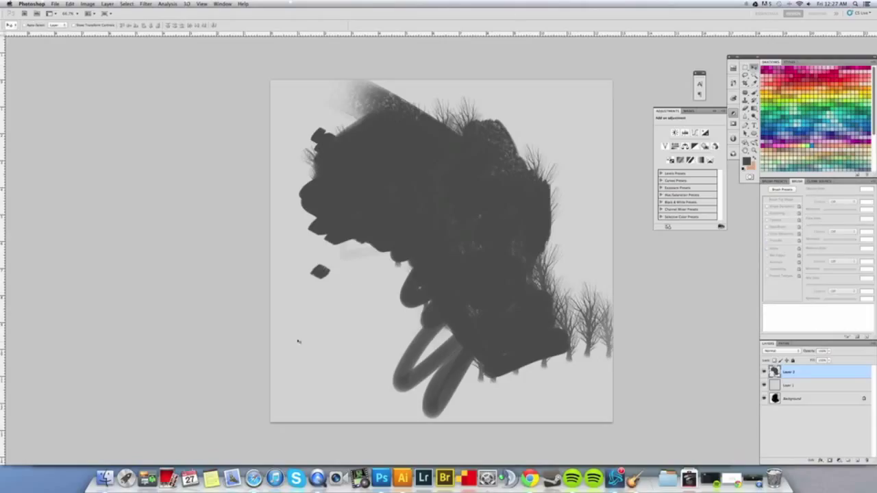